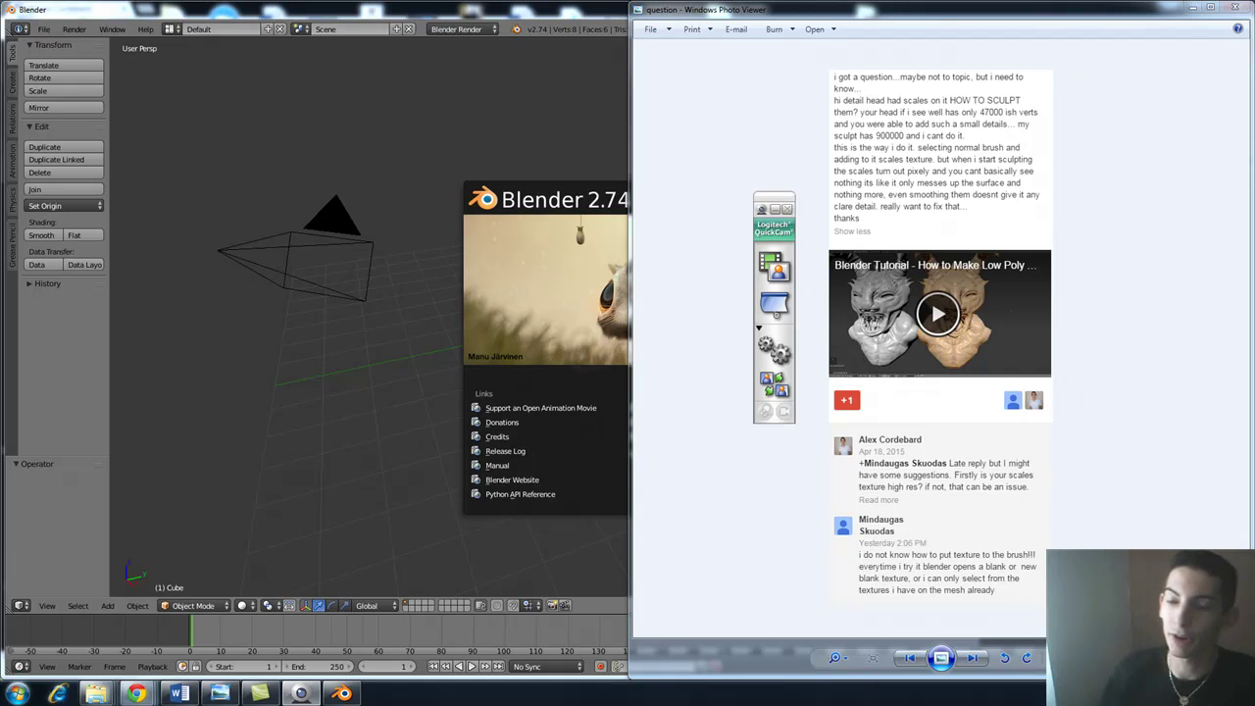
Step: Bring Blender to the front and dismiss its splash screen
left_click(778, 210)
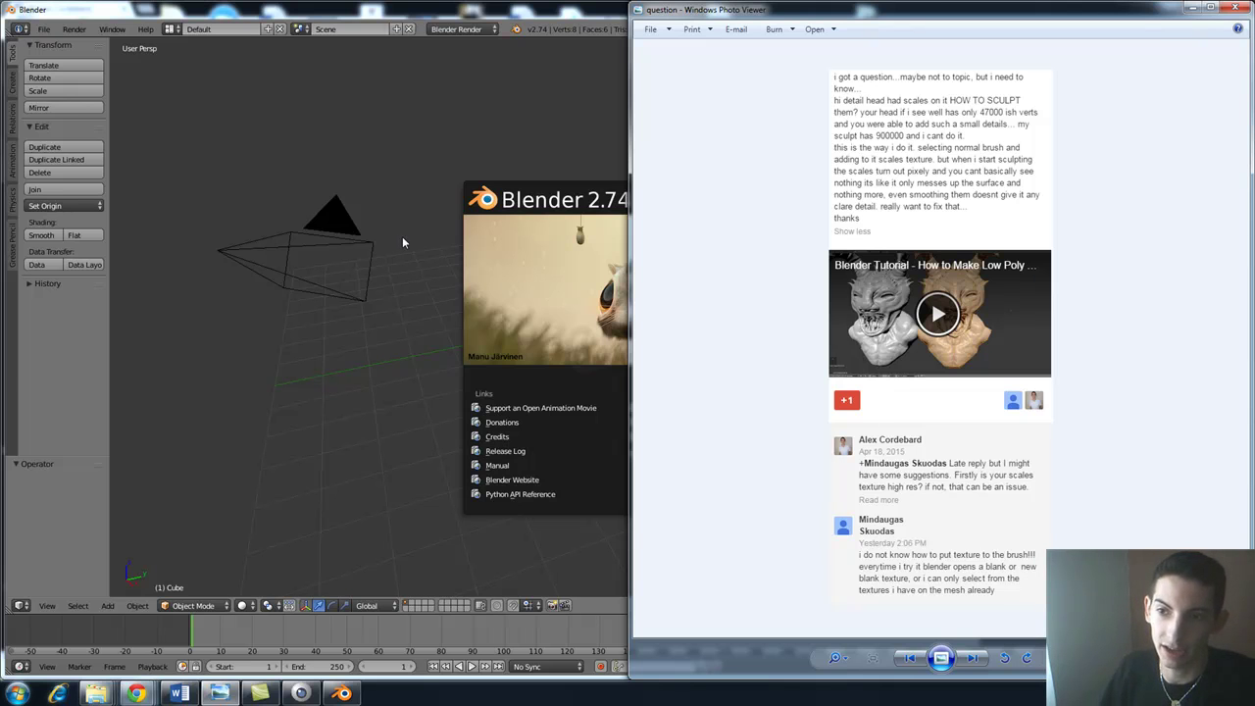
left_click(402, 242)
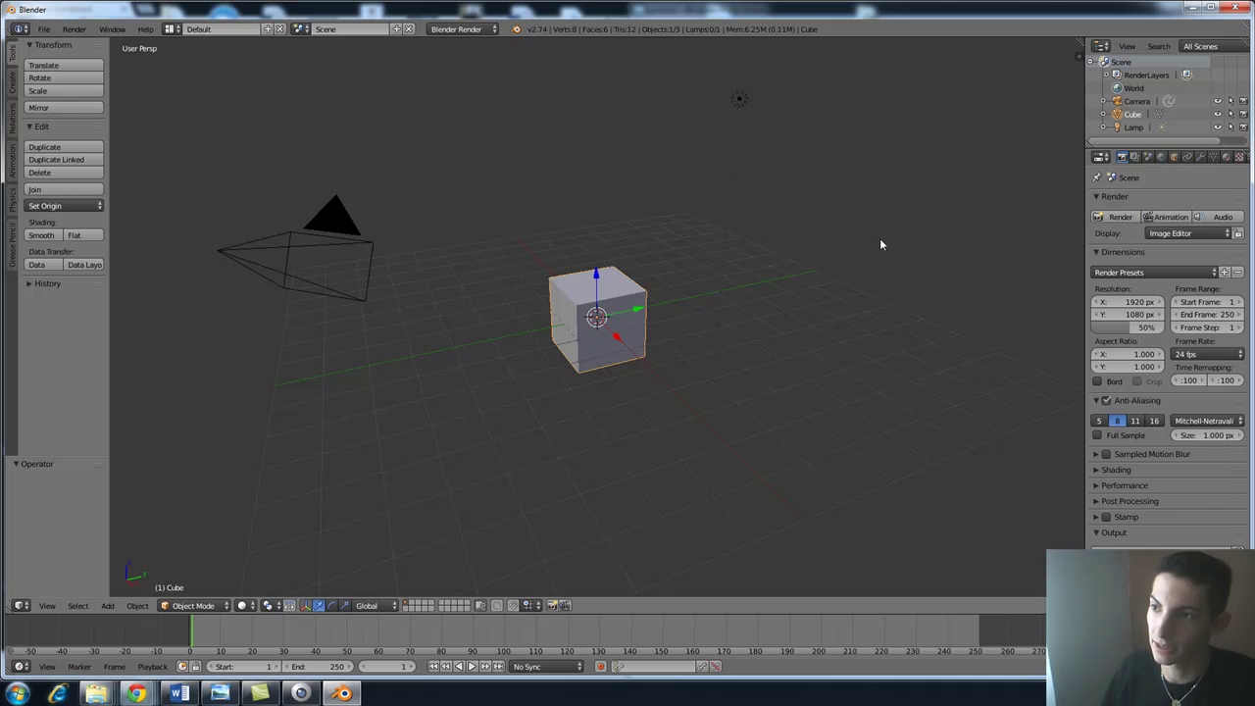
scroll(686, 280, "up", 4)
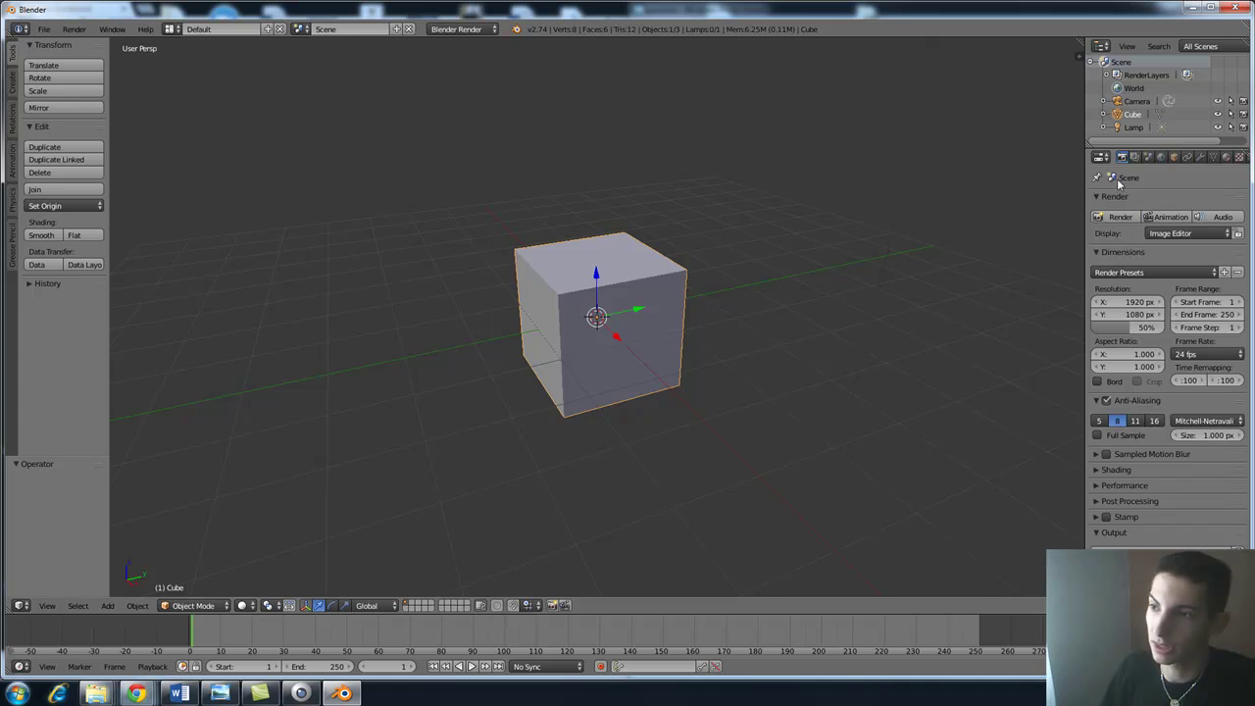
Step: Add a Multiresolution modifier to the default cube and subdivide it to level 4
left_click(1204, 158)
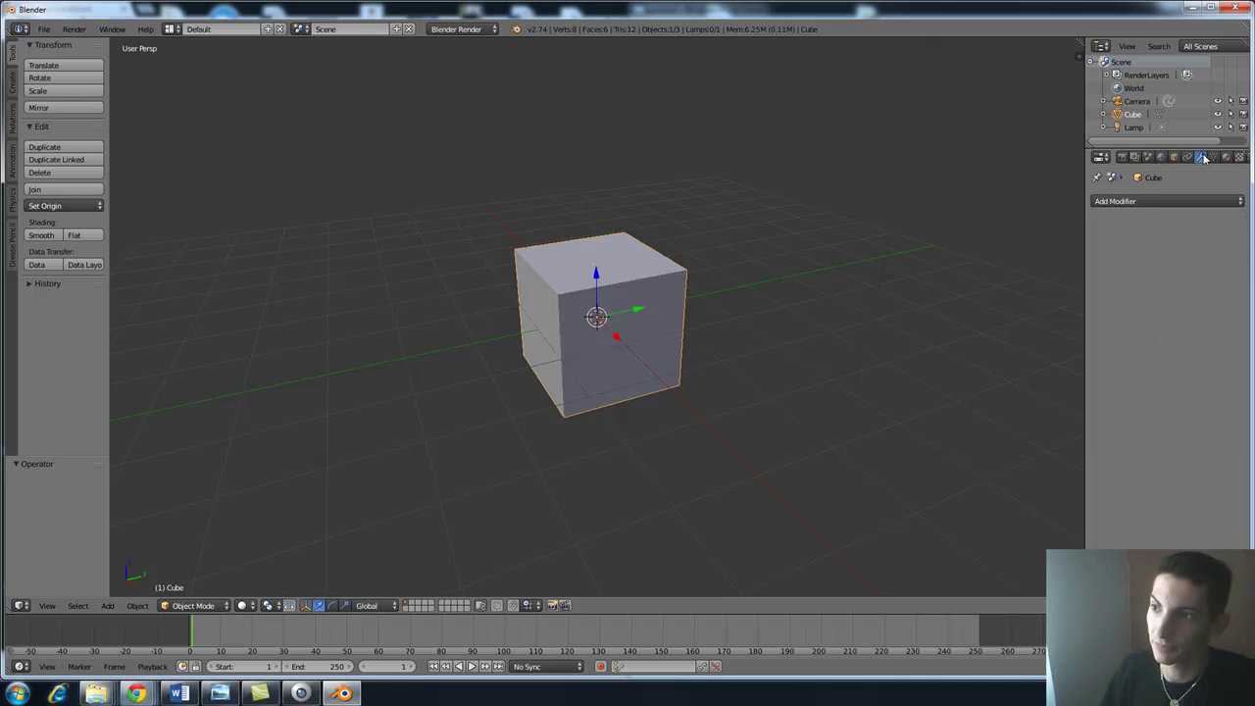
left_click(1137, 201)
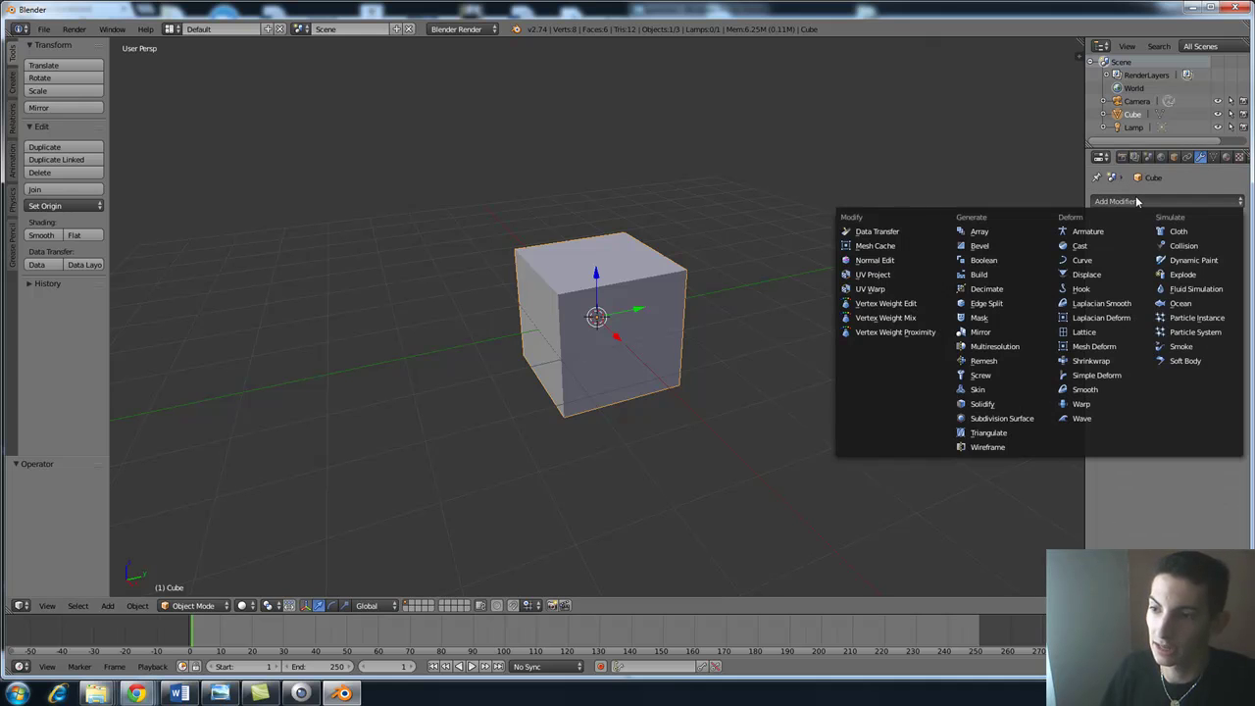
left_click(1012, 352)
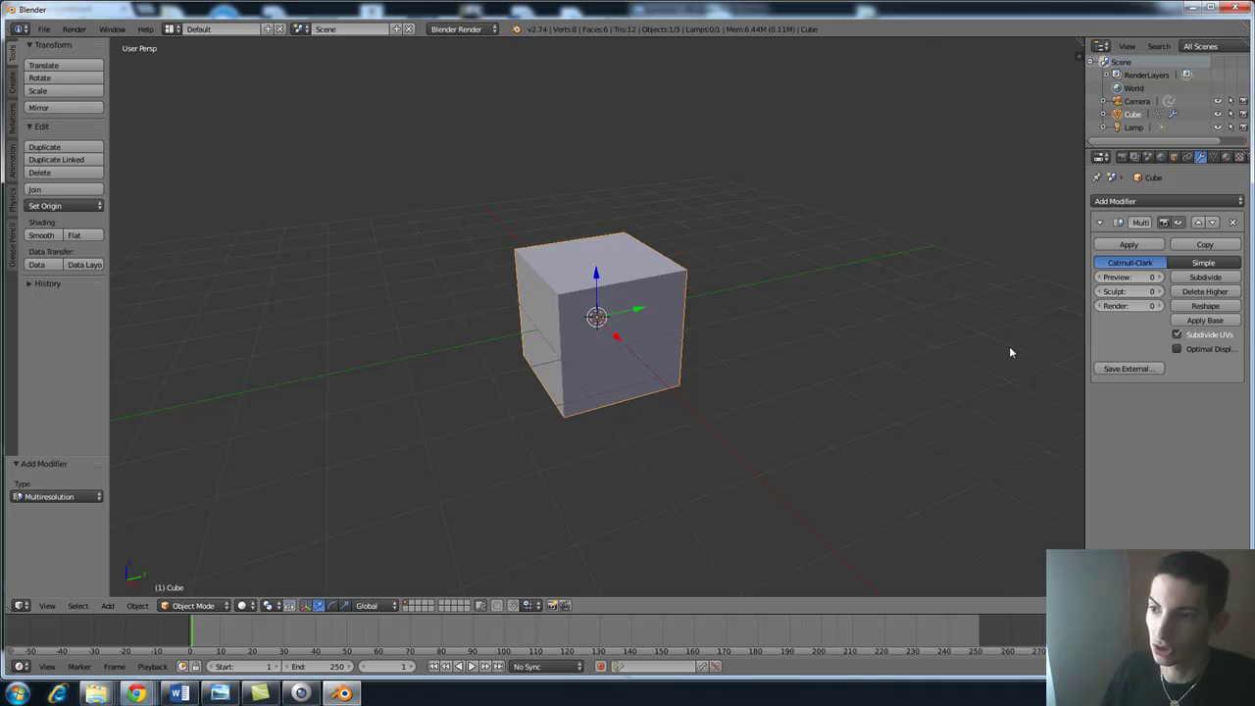
left_click(1220, 279)
left_click(1220, 279)
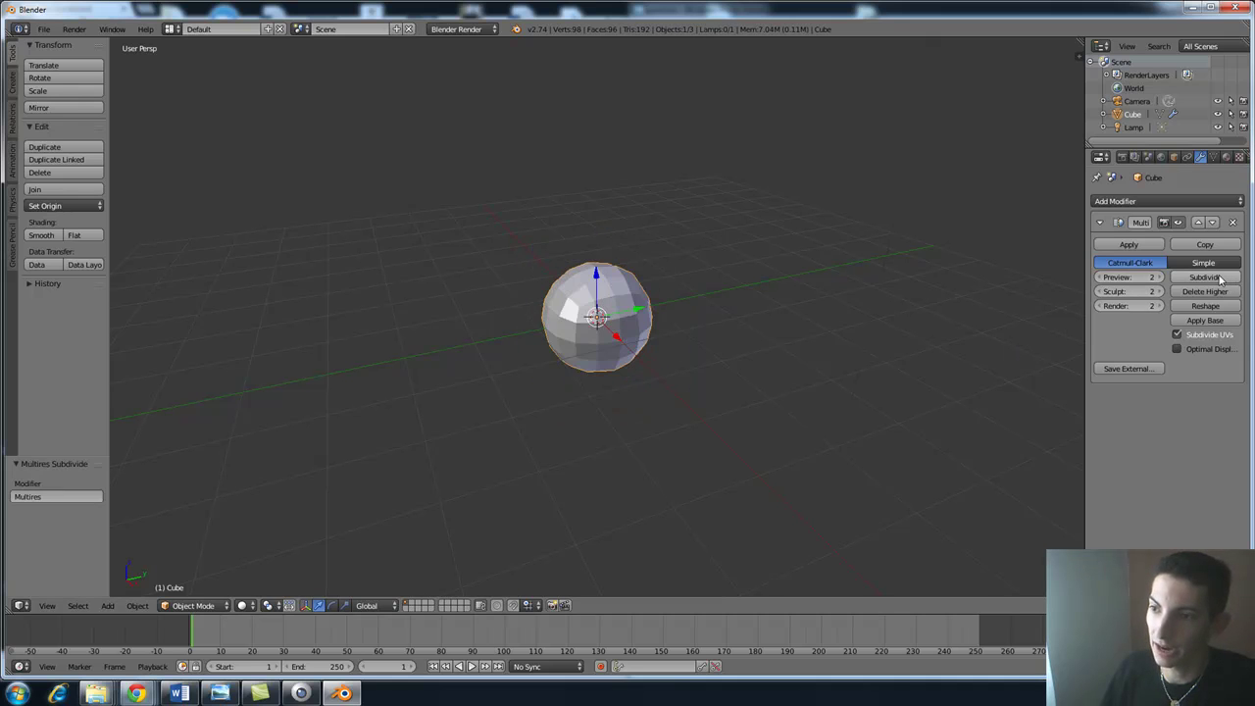
left_click(1220, 279)
left_click(1220, 279)
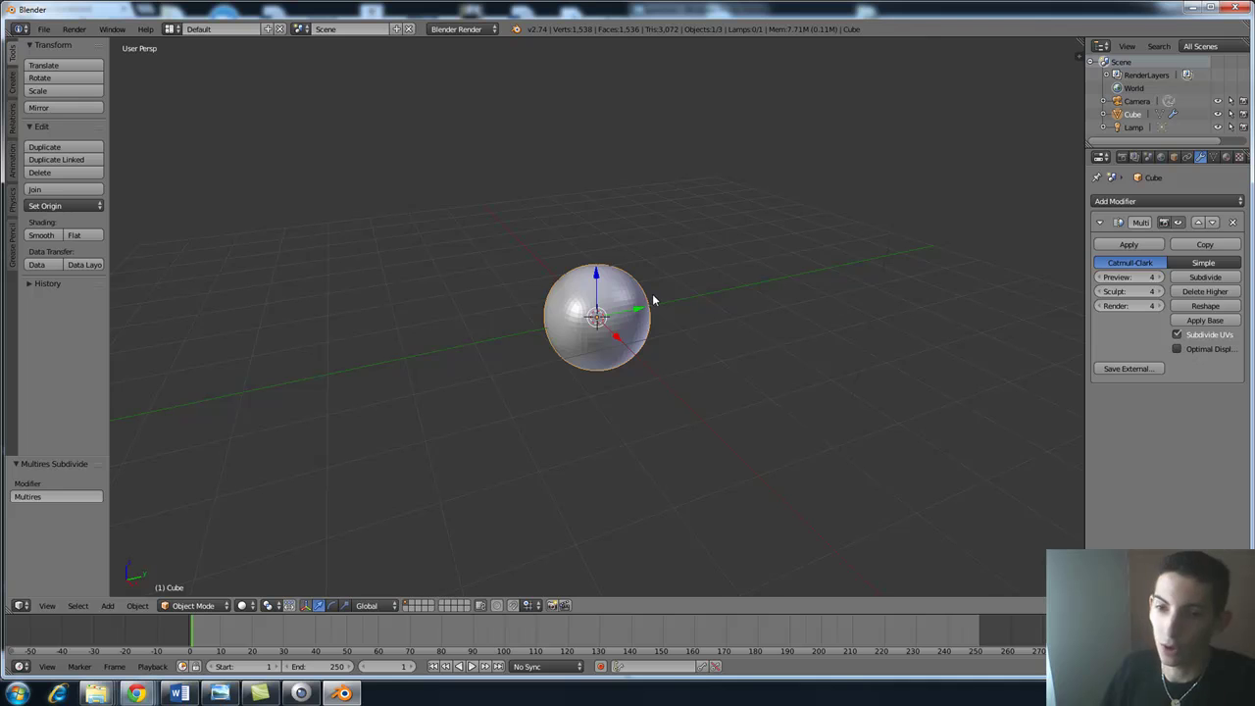
scroll(589, 343, "up", 3)
Step: Switch the sphere to Sculpt Mode and widen the tool shelf
left_click(199, 606)
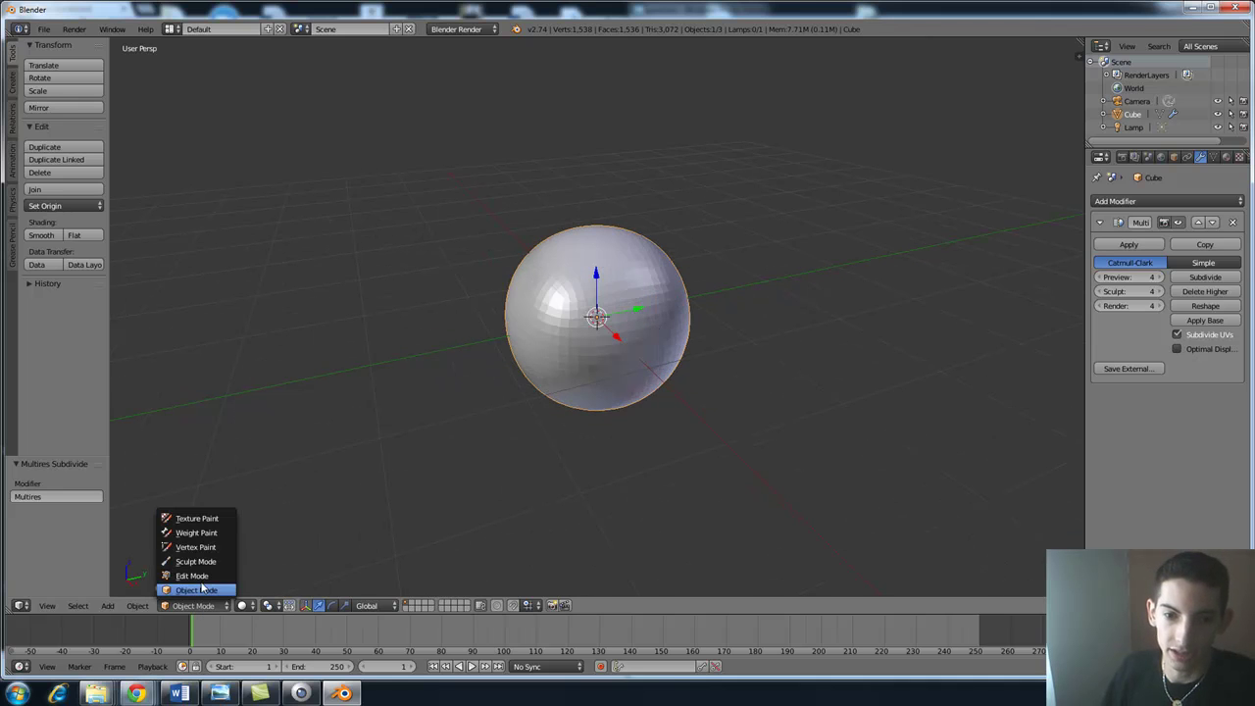
left_click(205, 563)
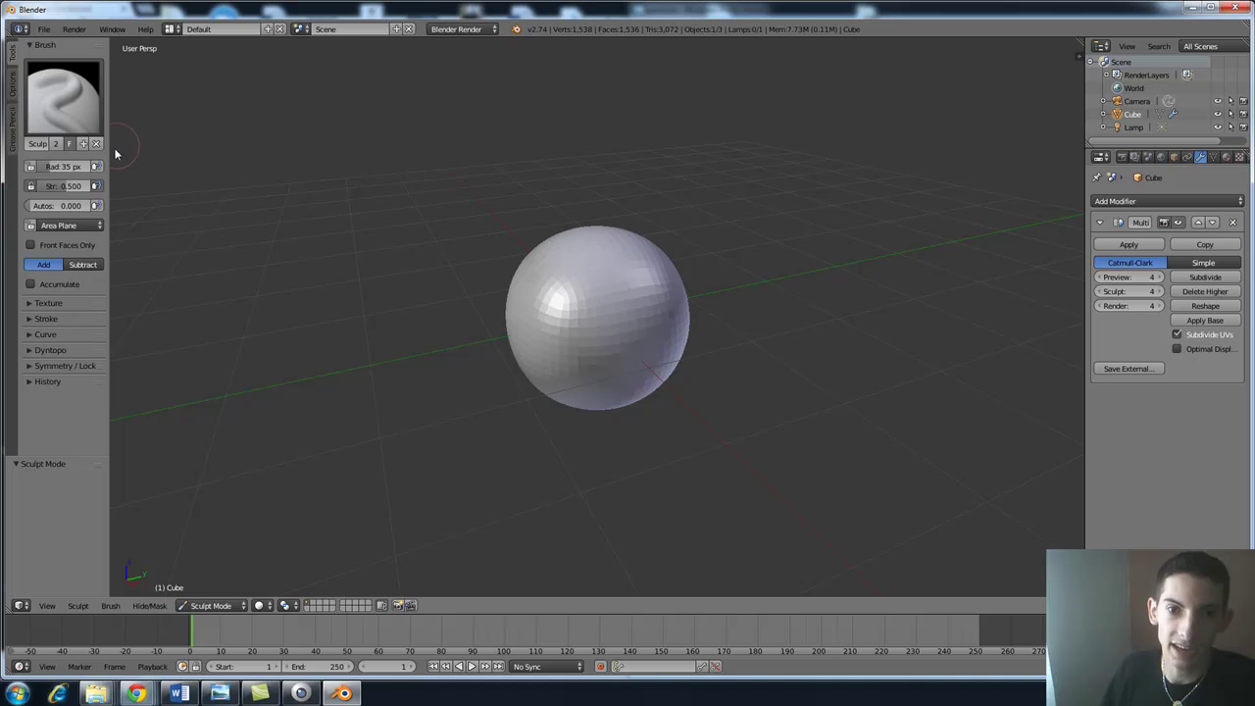
left_click_drag(110, 154, 152, 154)
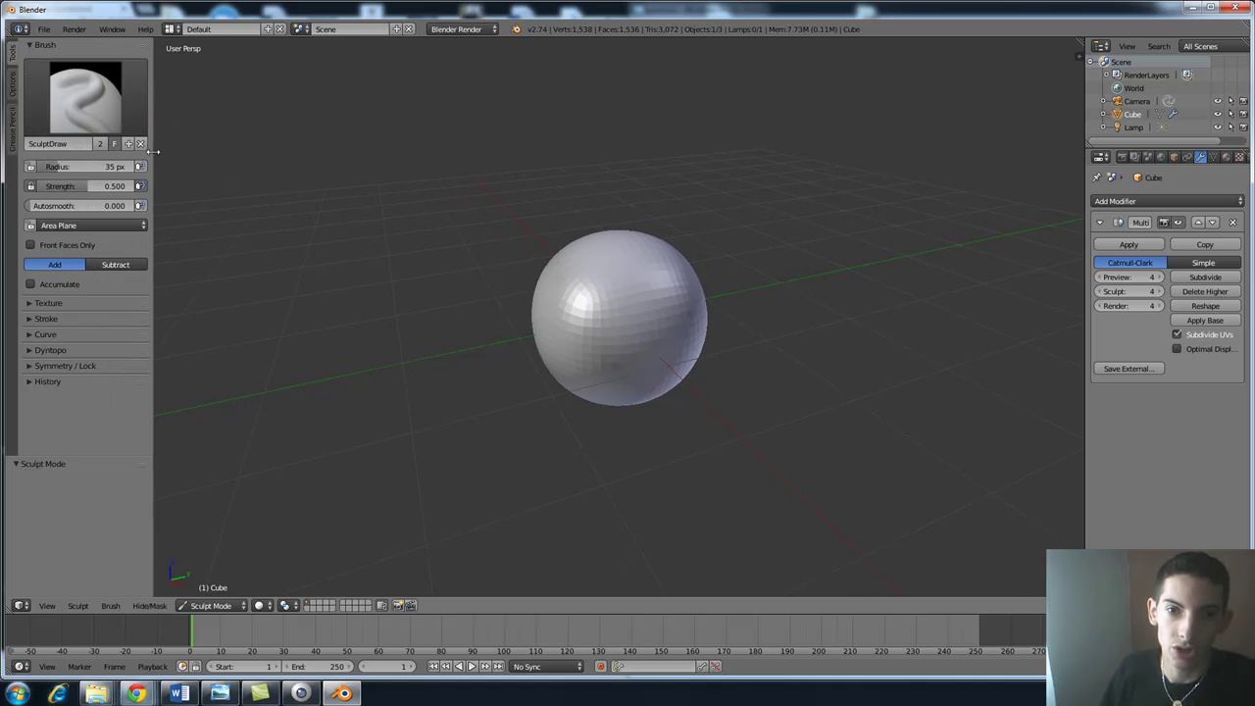
Step: Create a new copy of the sculpt brush and start naming it texturebrush
left_click(128, 144)
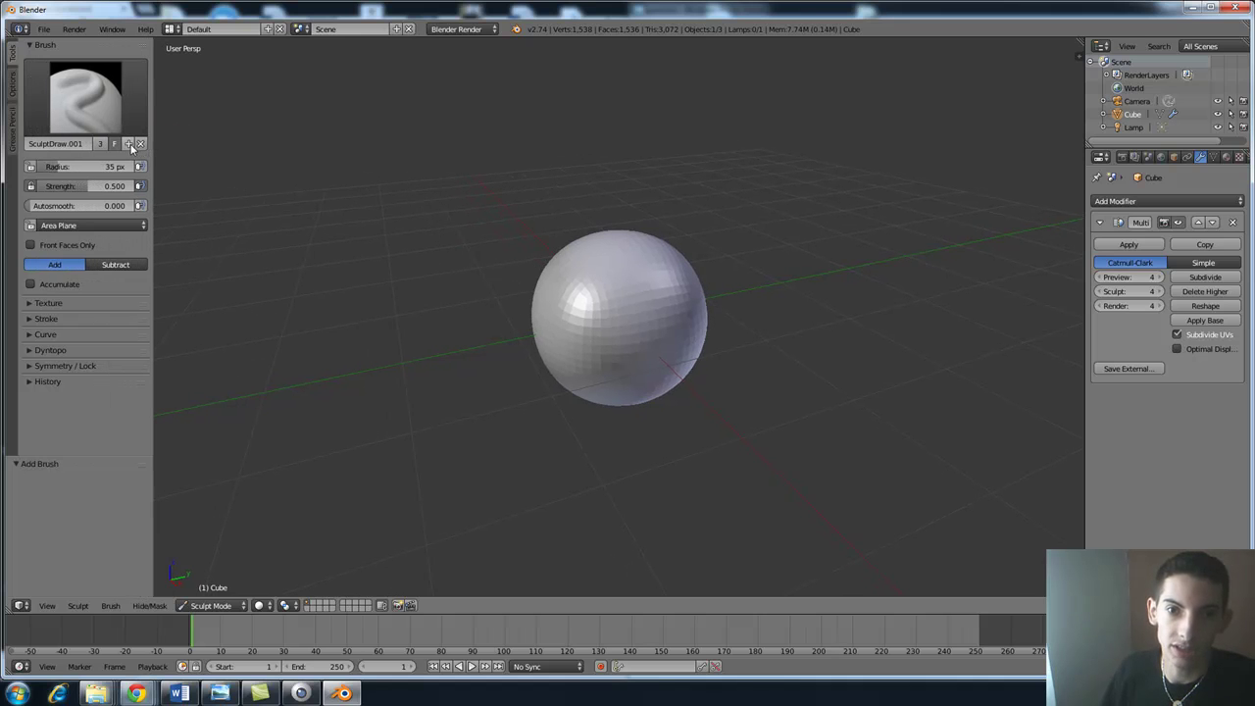
left_click(78, 143)
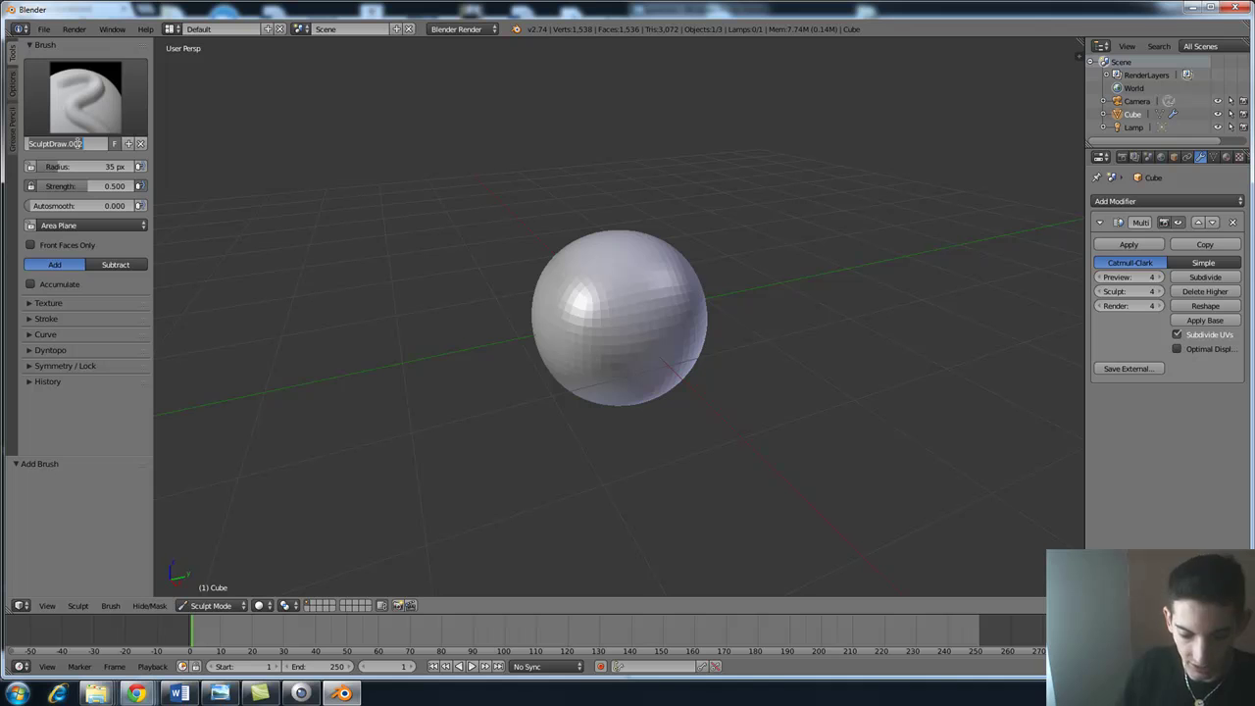
type("text")
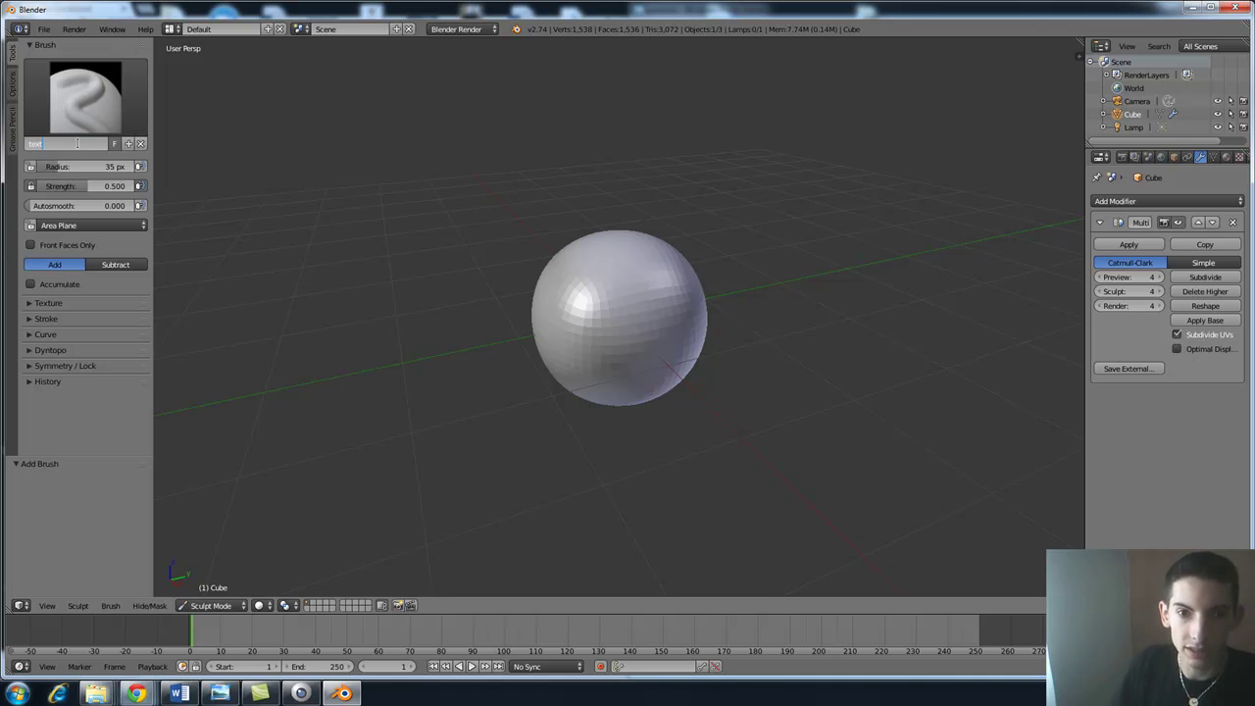
type("urebrush")
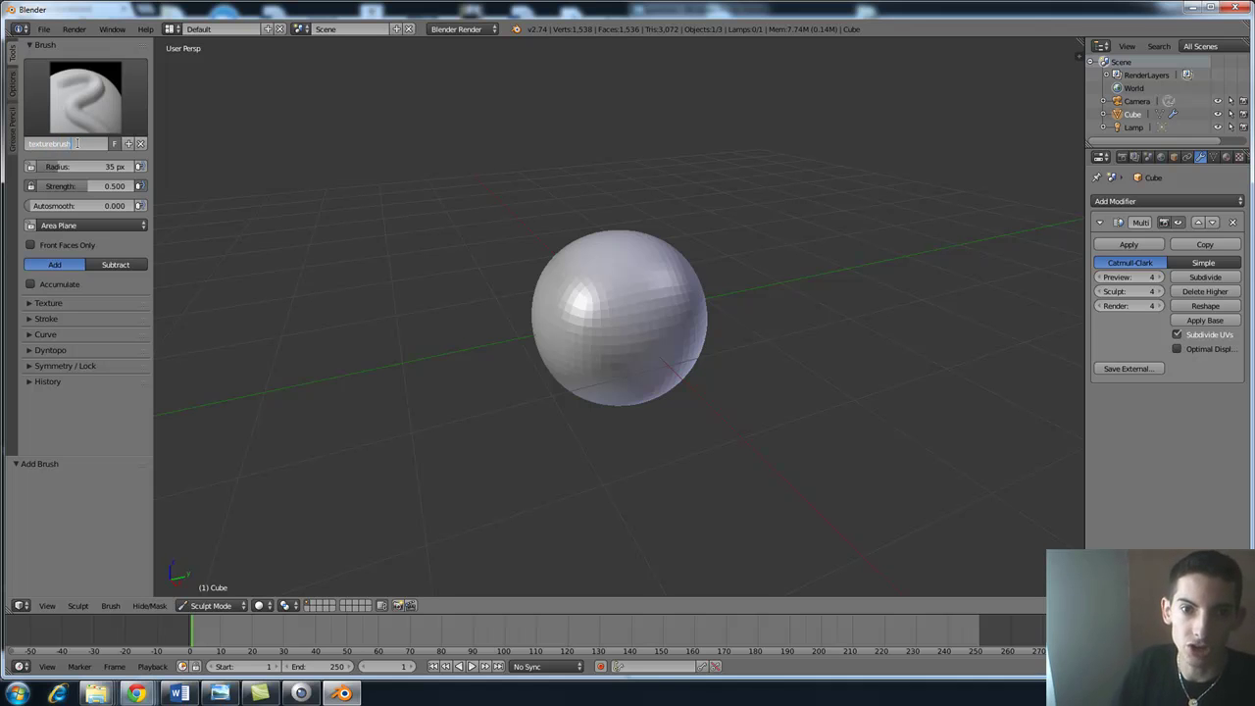
Step: Confirm the texturebrush name and create a new texture for the brush
key("Return")
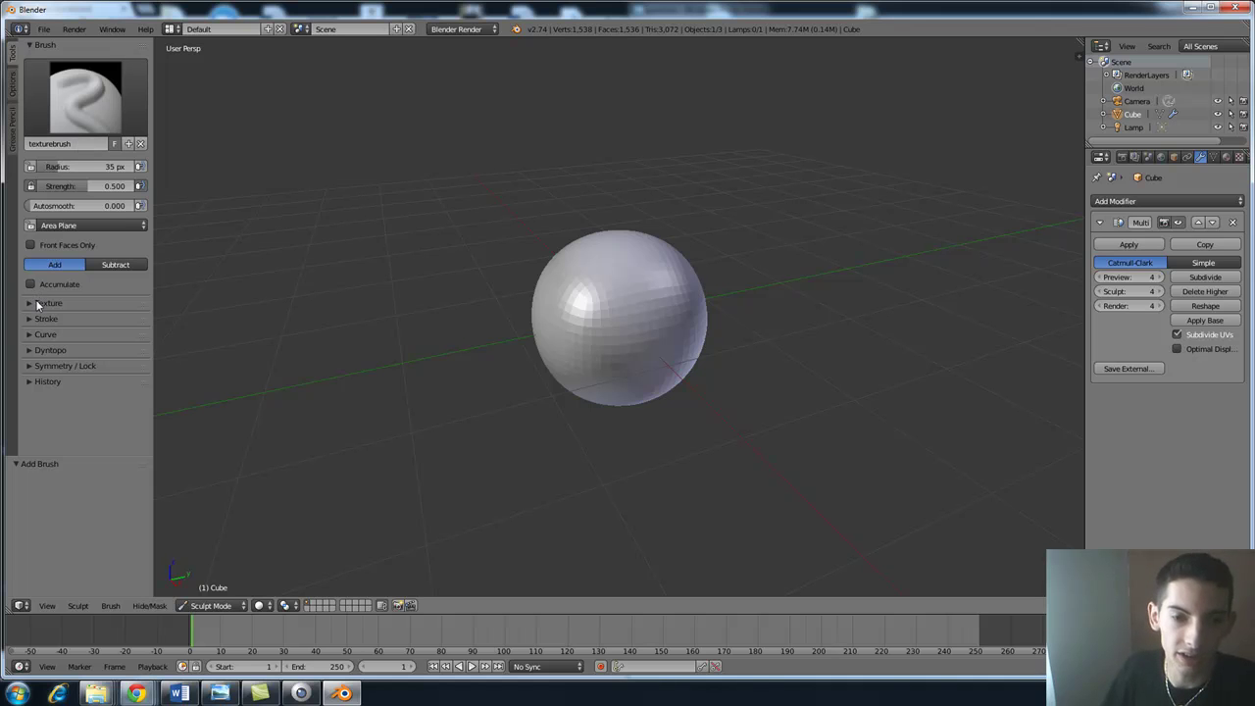
left_click(36, 304)
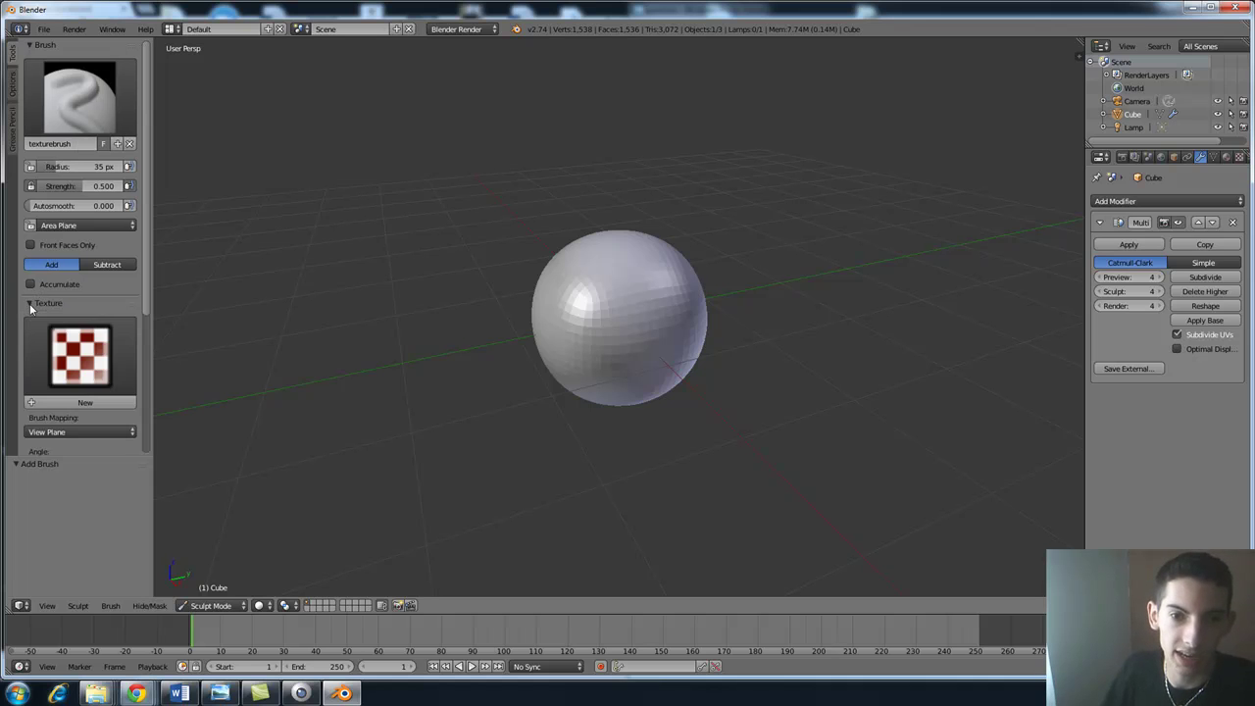
left_click(96, 405)
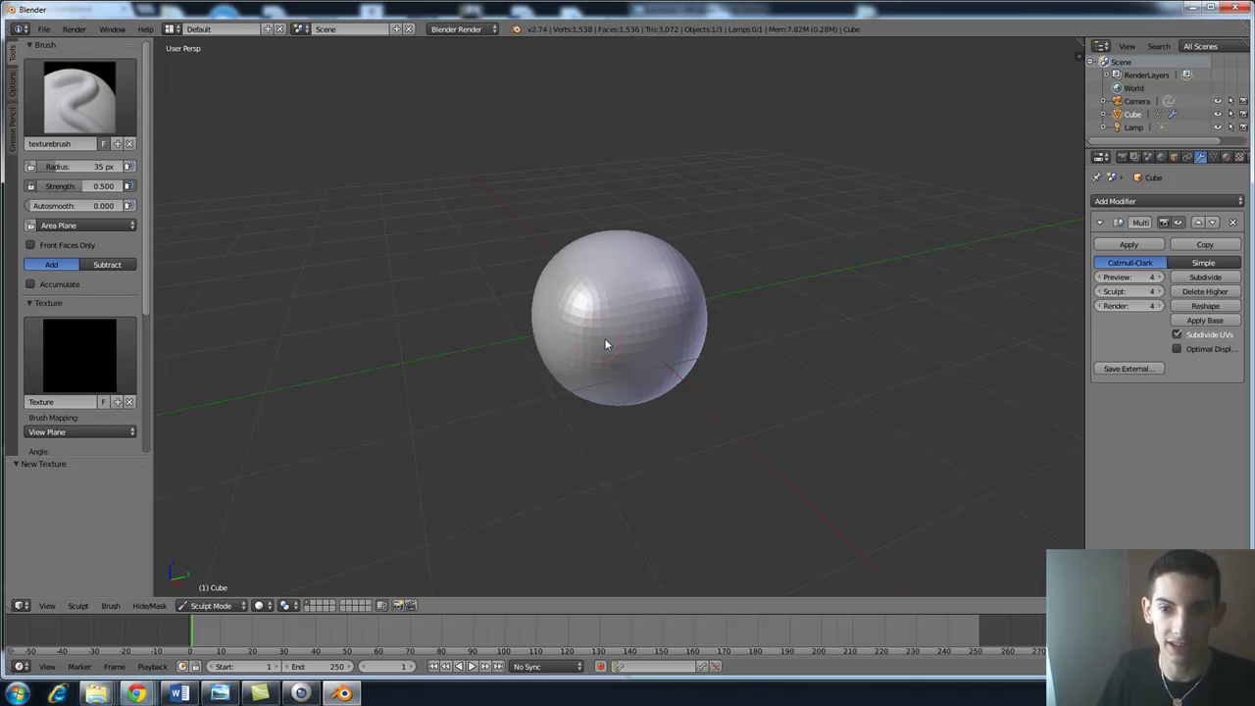
Step: Load Various0700_2_5.jpg from the 1-Texture to sculpt folder as the texture image
scroll(674, 334, "up", 2)
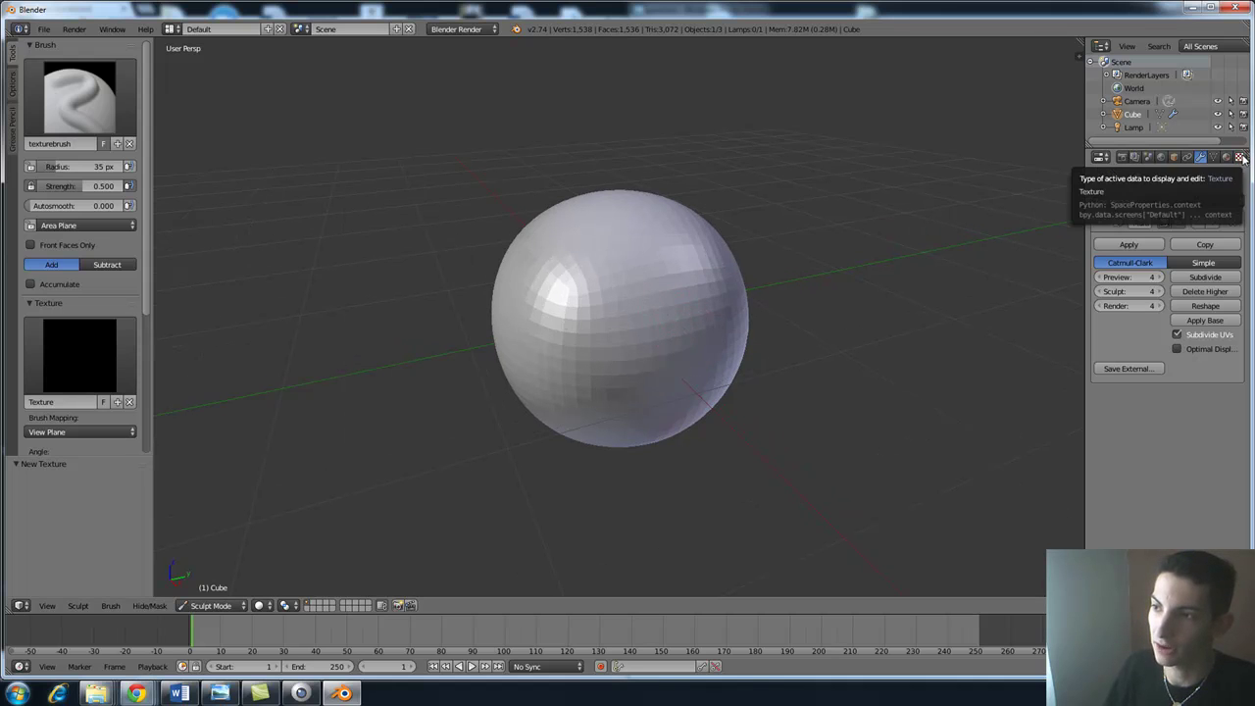
left_click(1240, 158)
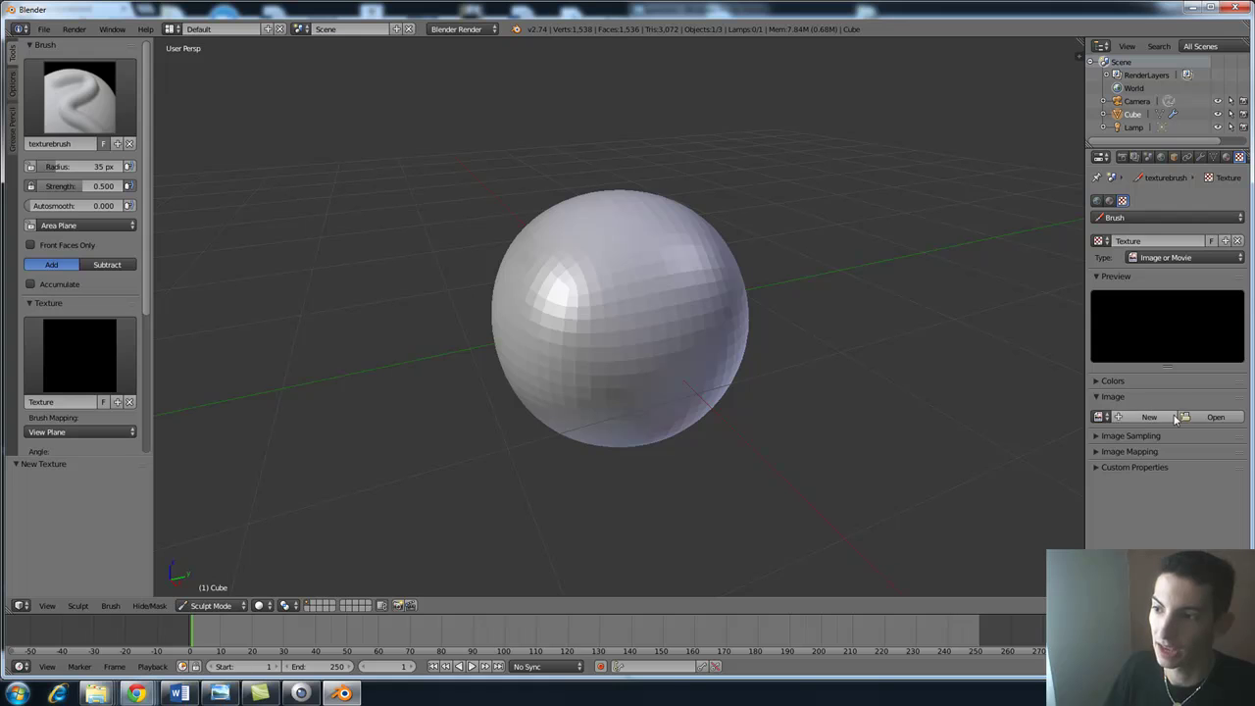
left_click(1216, 417)
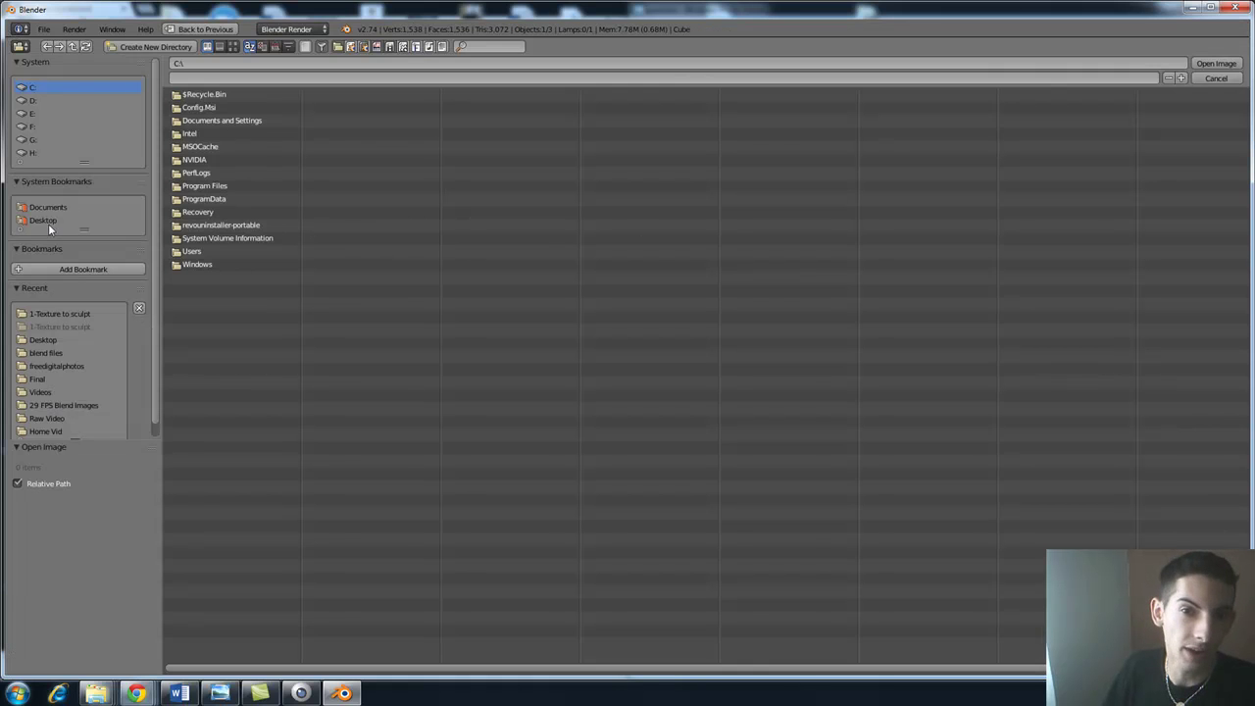
left_click(69, 313)
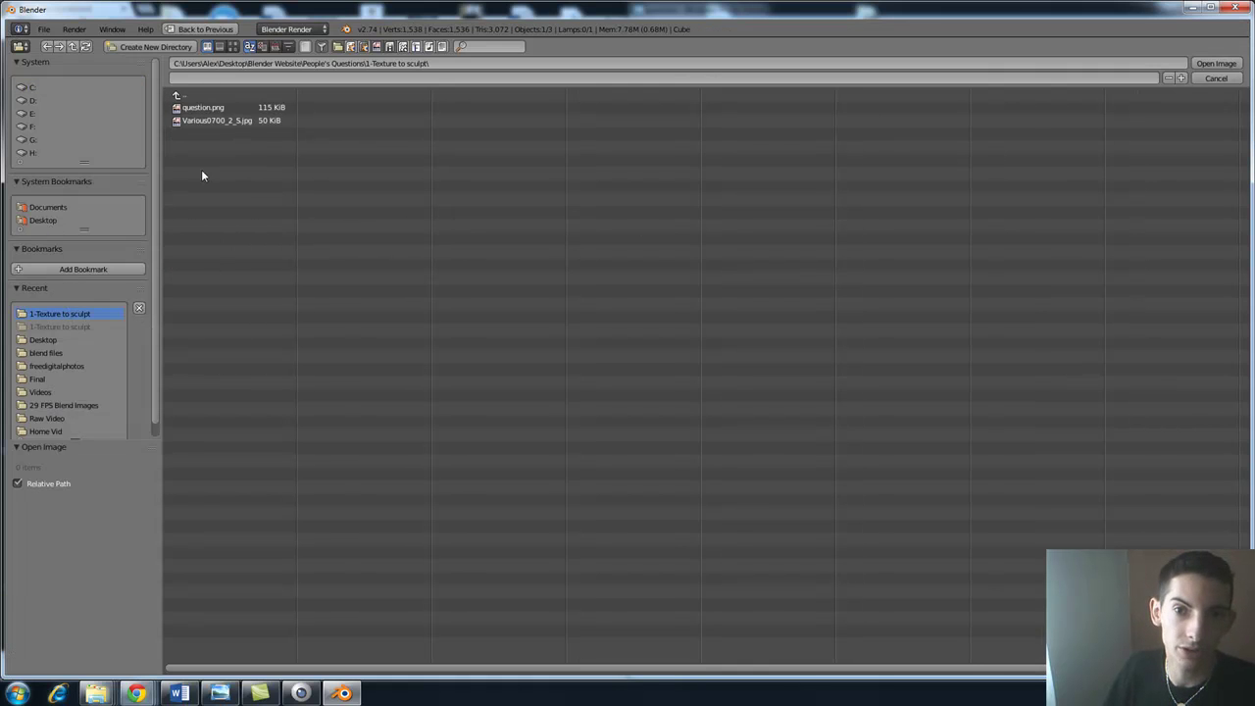
double_click(208, 120)
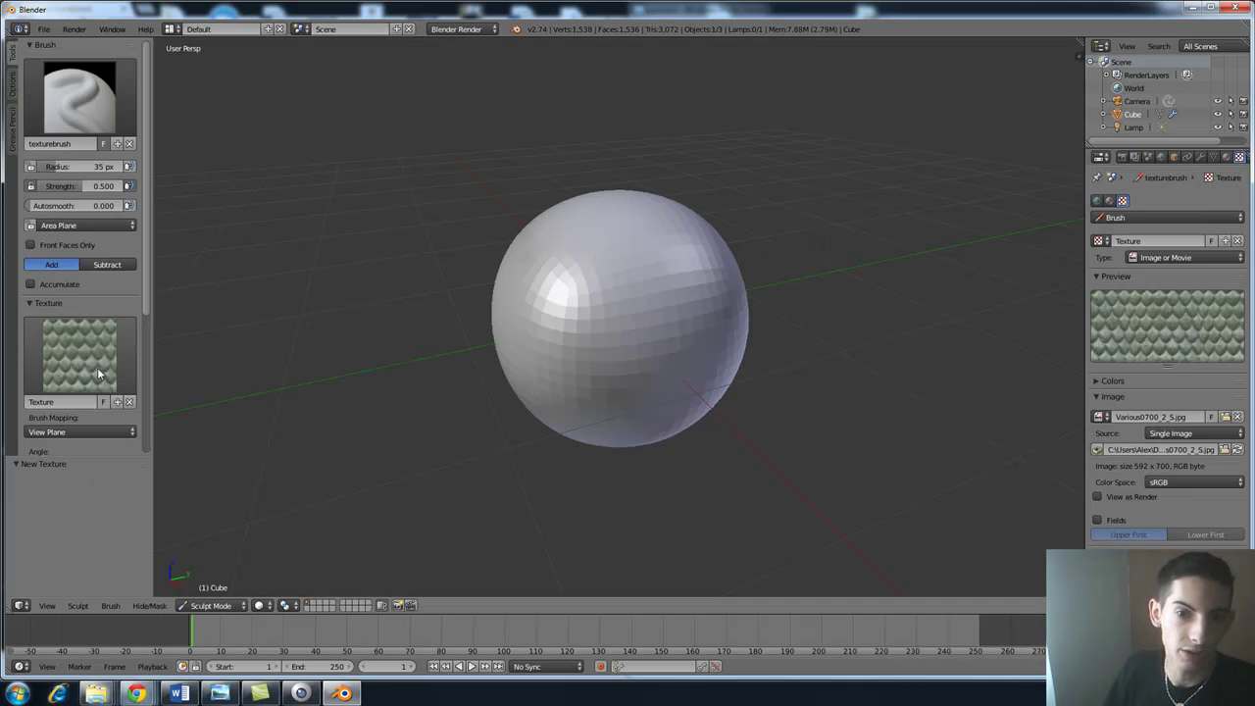
Step: Enlarge the brush radius to 130 px, try a textured stroke, then undo it
key("ctrl+z")
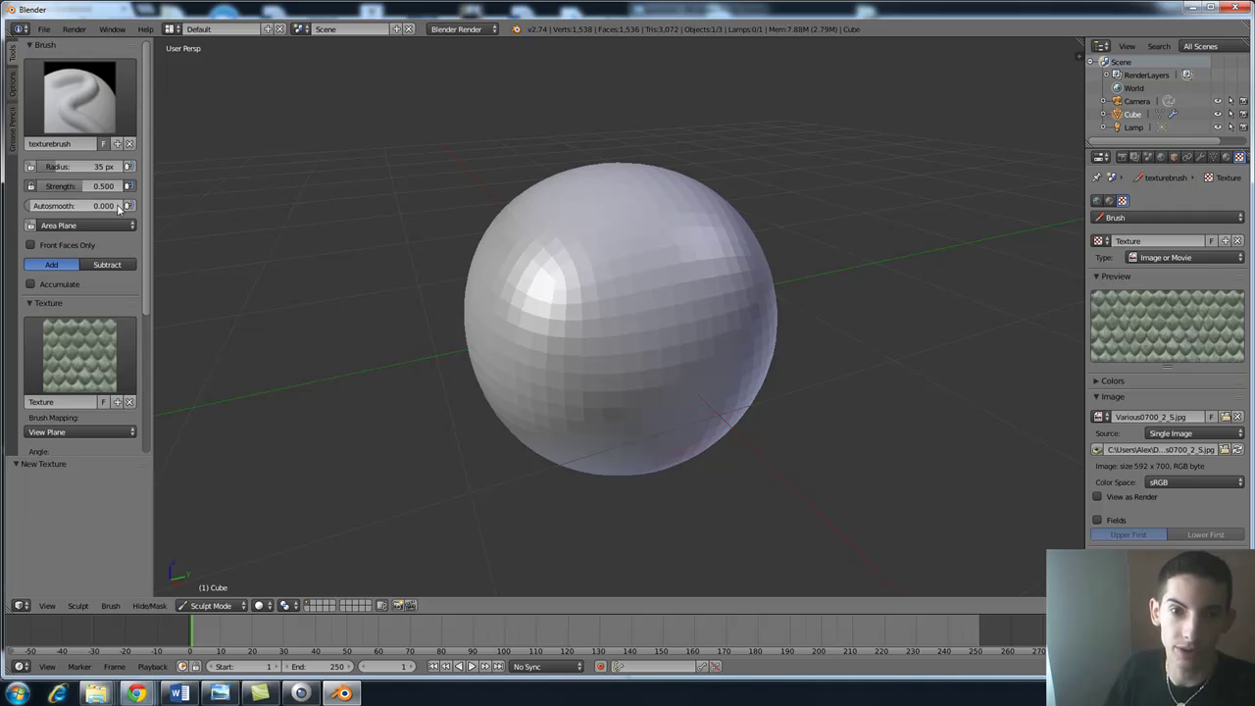
left_click_drag(84, 166, 209, 178)
mouse_move(626, 295)
left_mouse_down()
mouse_move(617, 385)
mouse_move(639, 314)
mouse_move(666, 288)
mouse_move(667, 370)
mouse_move(596, 303)
mouse_move(628, 292)
left_mouse_up()
scroll(740, 295, "up", 3)
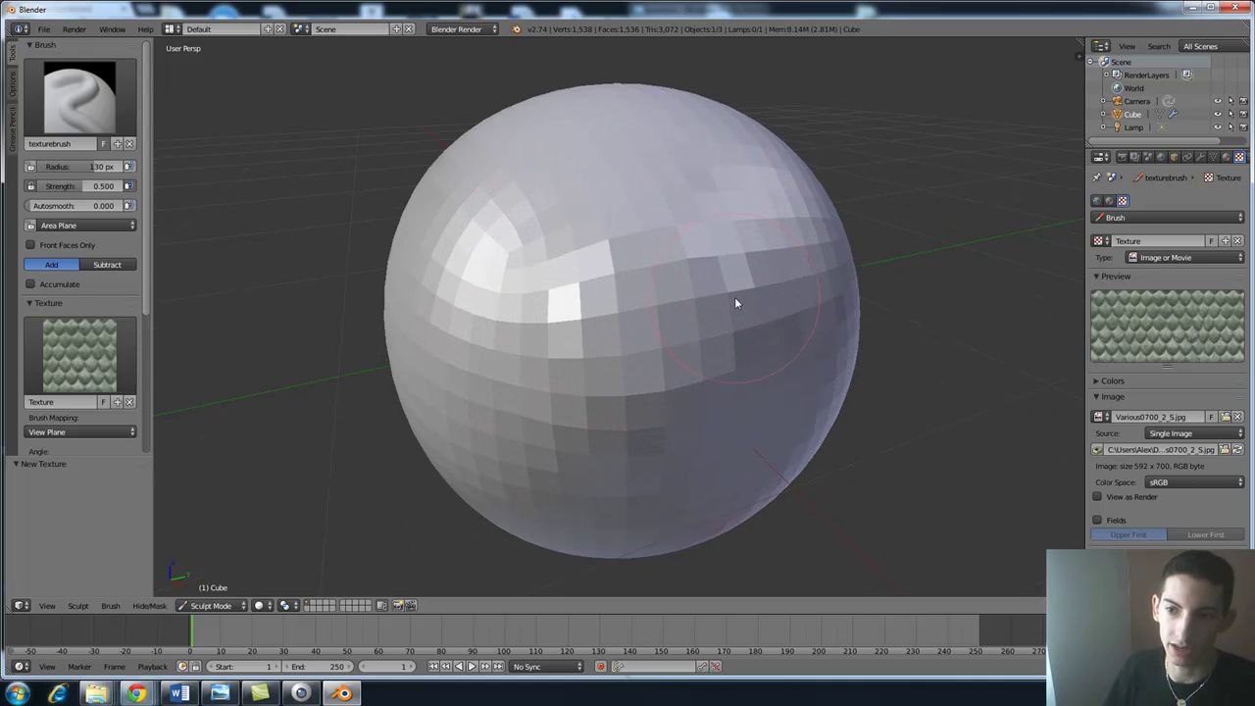
key("ctrl+z")
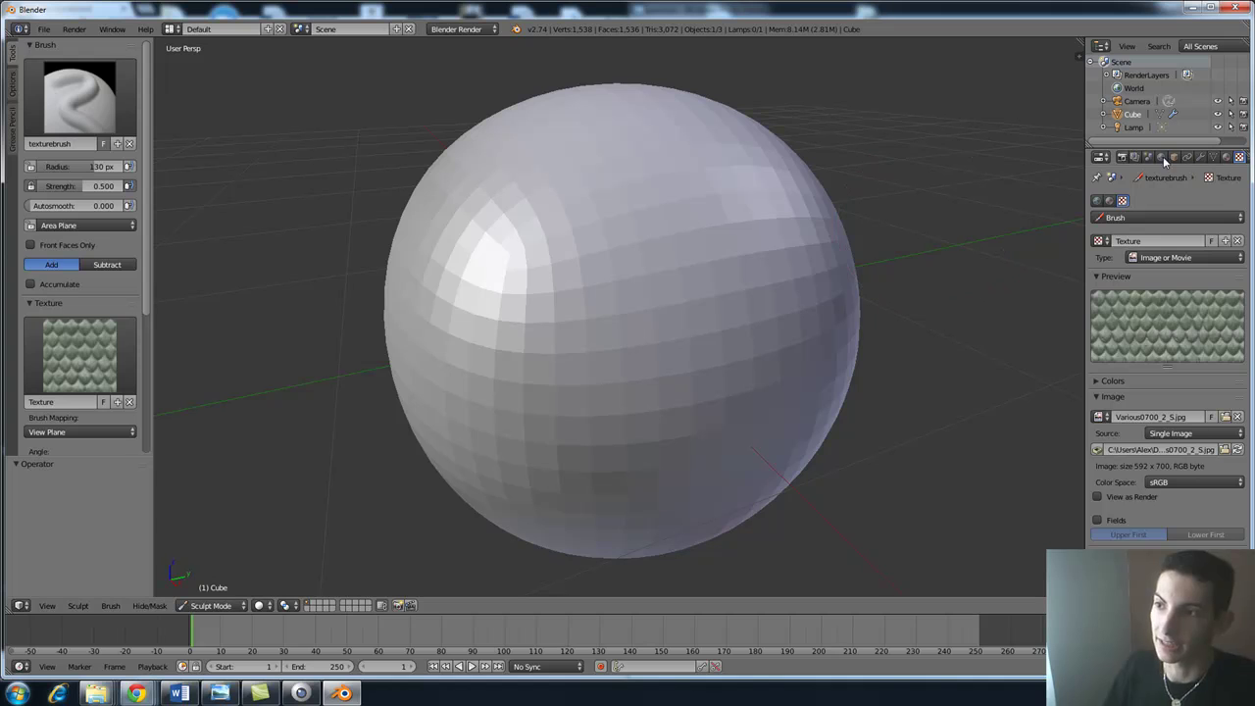
Step: Display the Multiresolution modifier settings and check the mesh in wireframe, then solid shading
left_click(1200, 158)
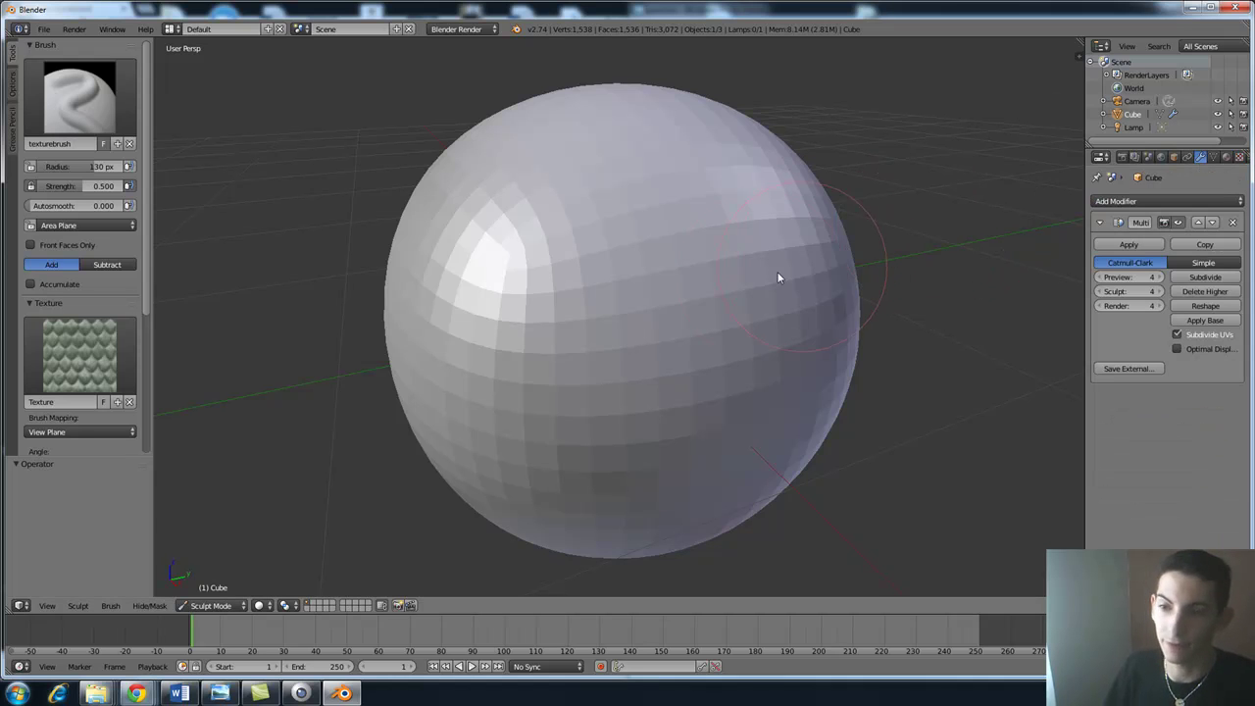
key("z")
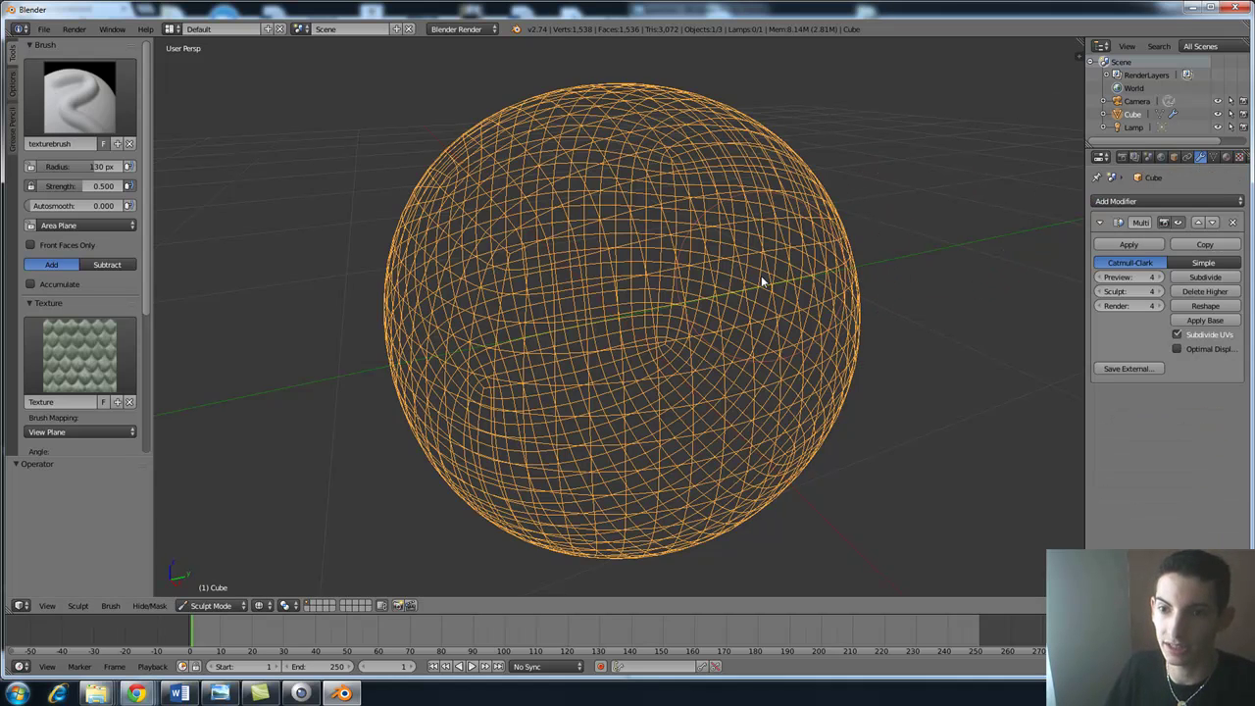
key("z")
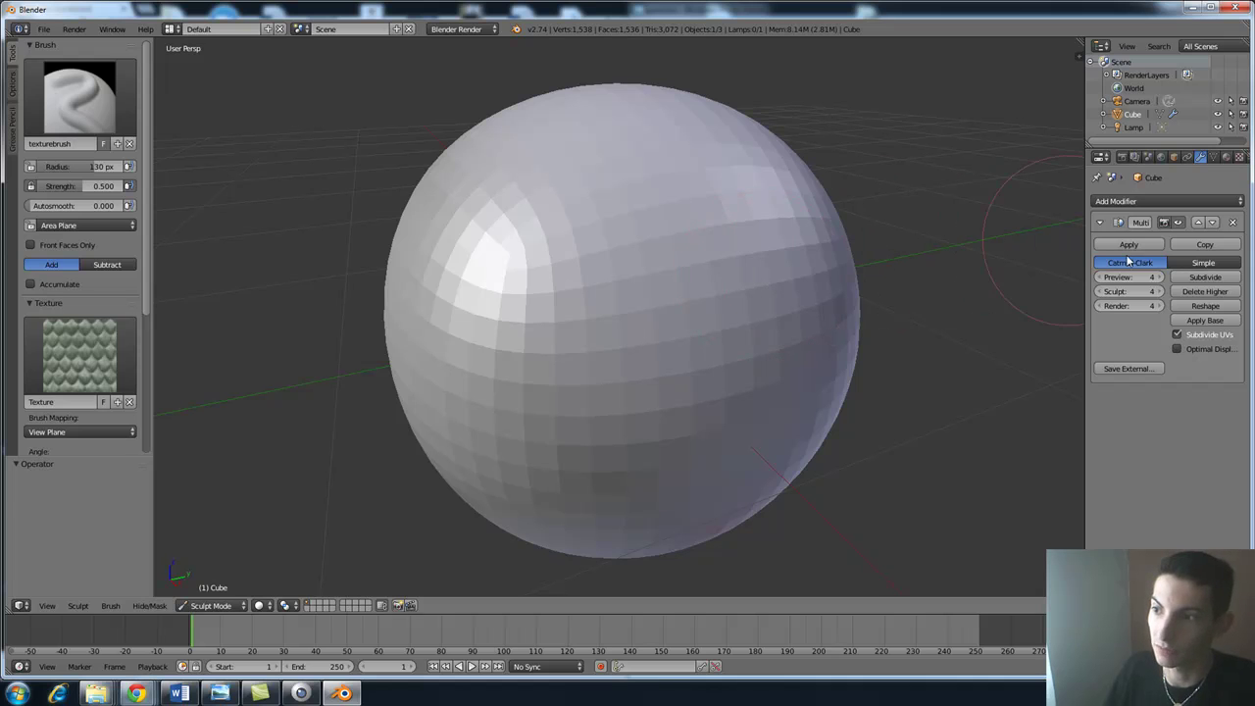
Step: Subdivide the Multiresolution modifier to level 6, undo a test texture stroke, then subdivide to level 8
left_click(1205, 277)
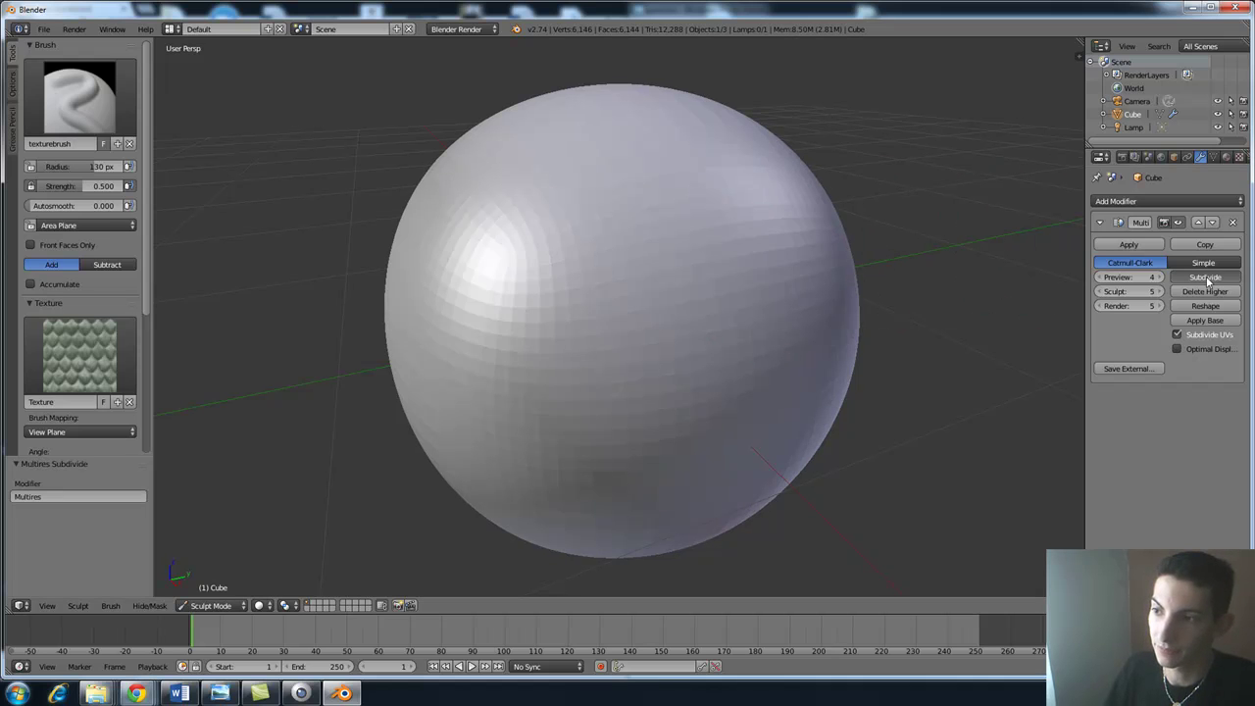
left_click(1206, 278)
left_click_drag(1150, 280, 1118, 279)
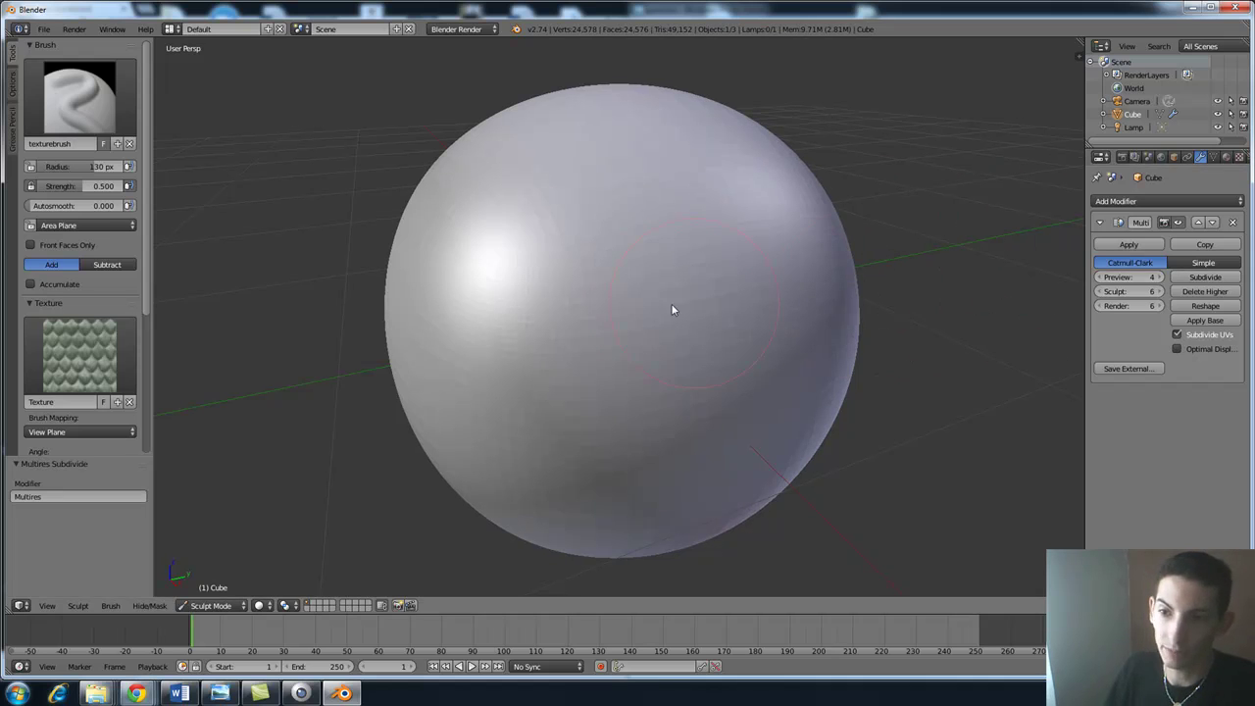
left_click(603, 281)
mouse_move(604, 282)
left_mouse_down()
mouse_move(665, 266)
mouse_move(651, 338)
mouse_move(602, 281)
mouse_move(631, 273)
left_mouse_up()
key("ctrl+z")
key("ctrl+z")
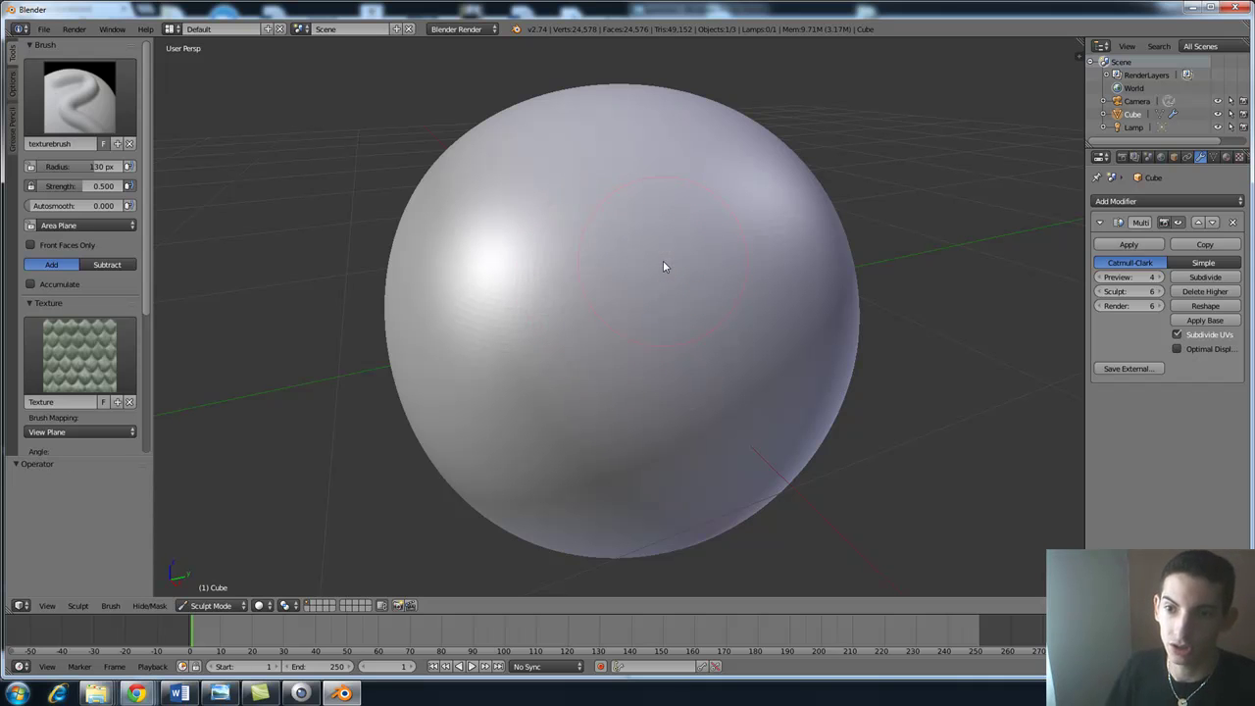
left_click(1205, 279)
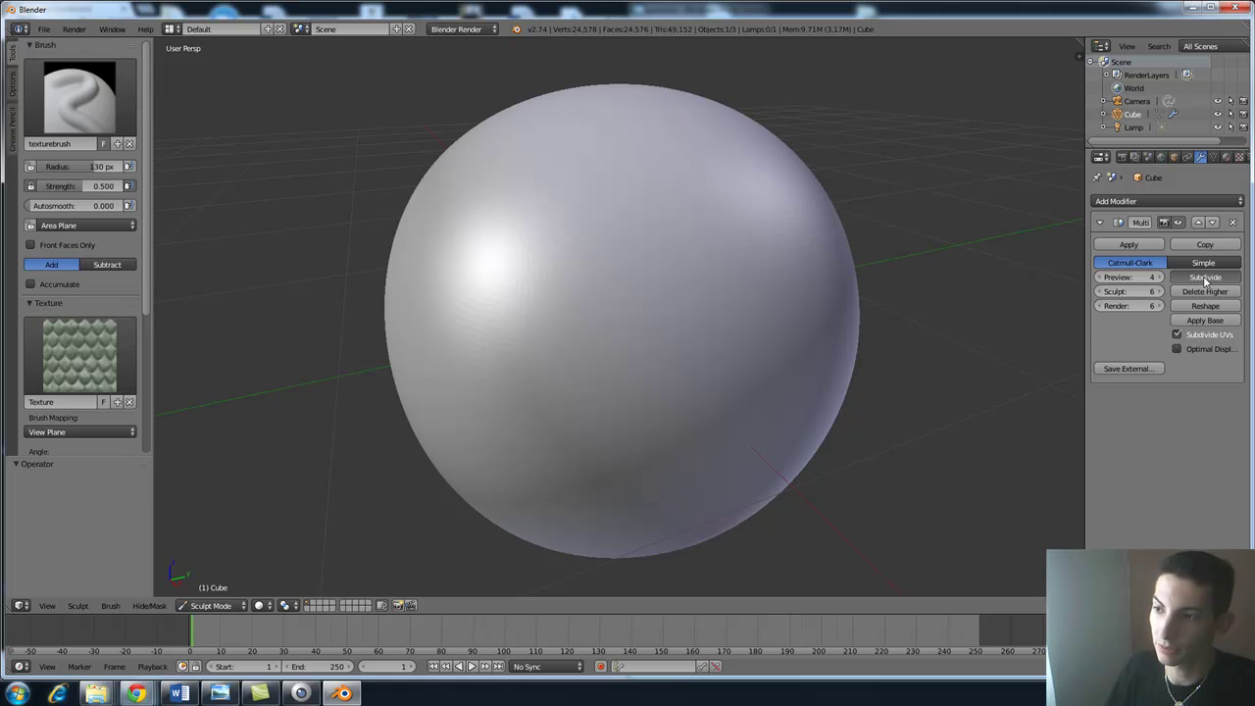
left_click(1205, 280)
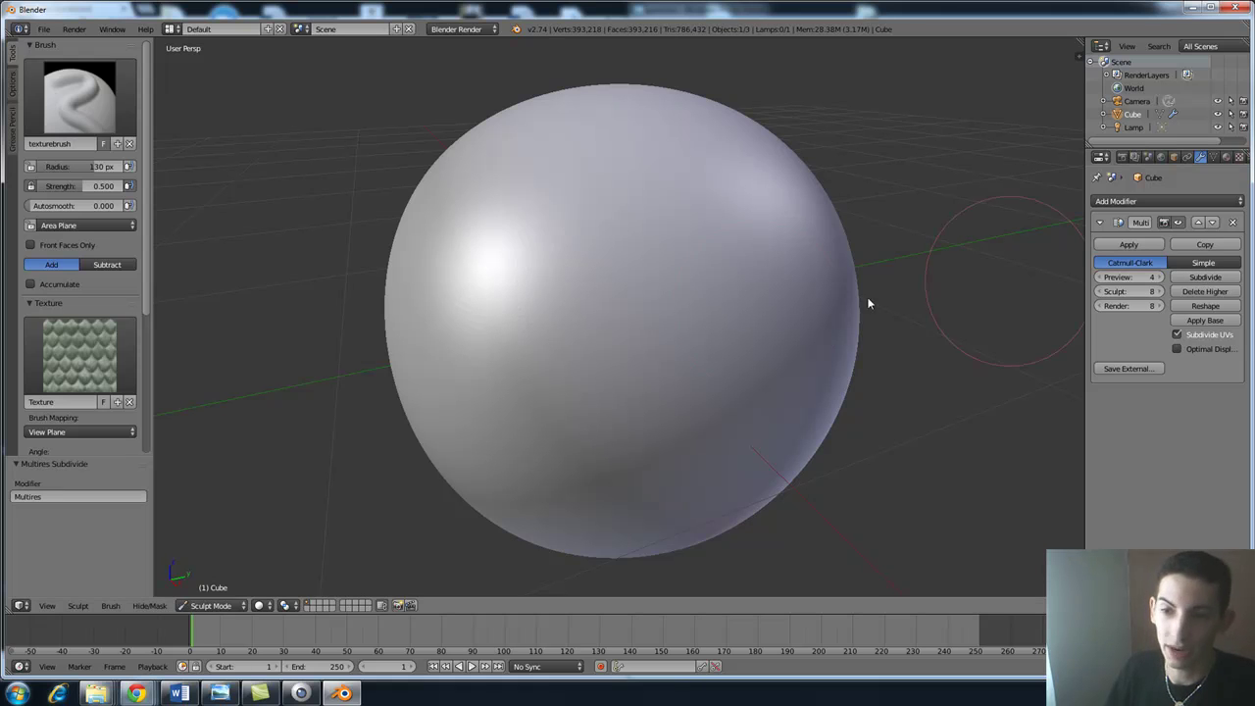
Step: Stamp a patch of scale relief across the front of the sphere and inspect it in wireframe
left_click(603, 282)
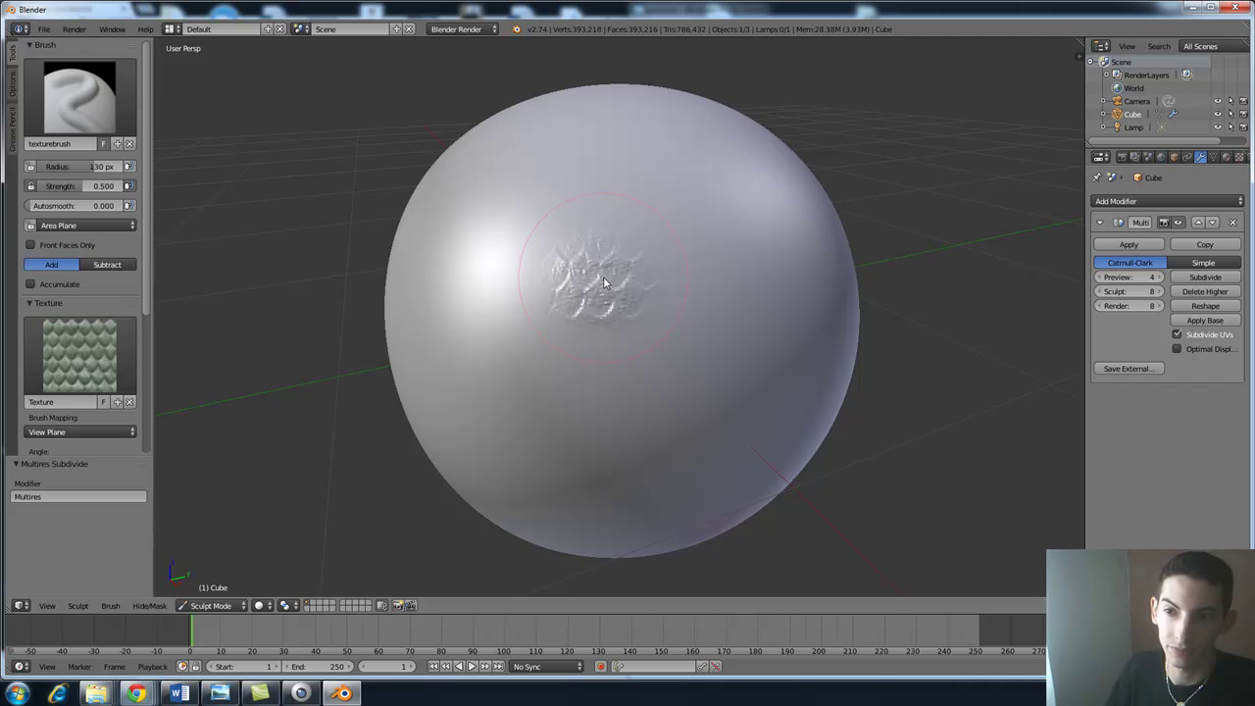
left_click(692, 274)
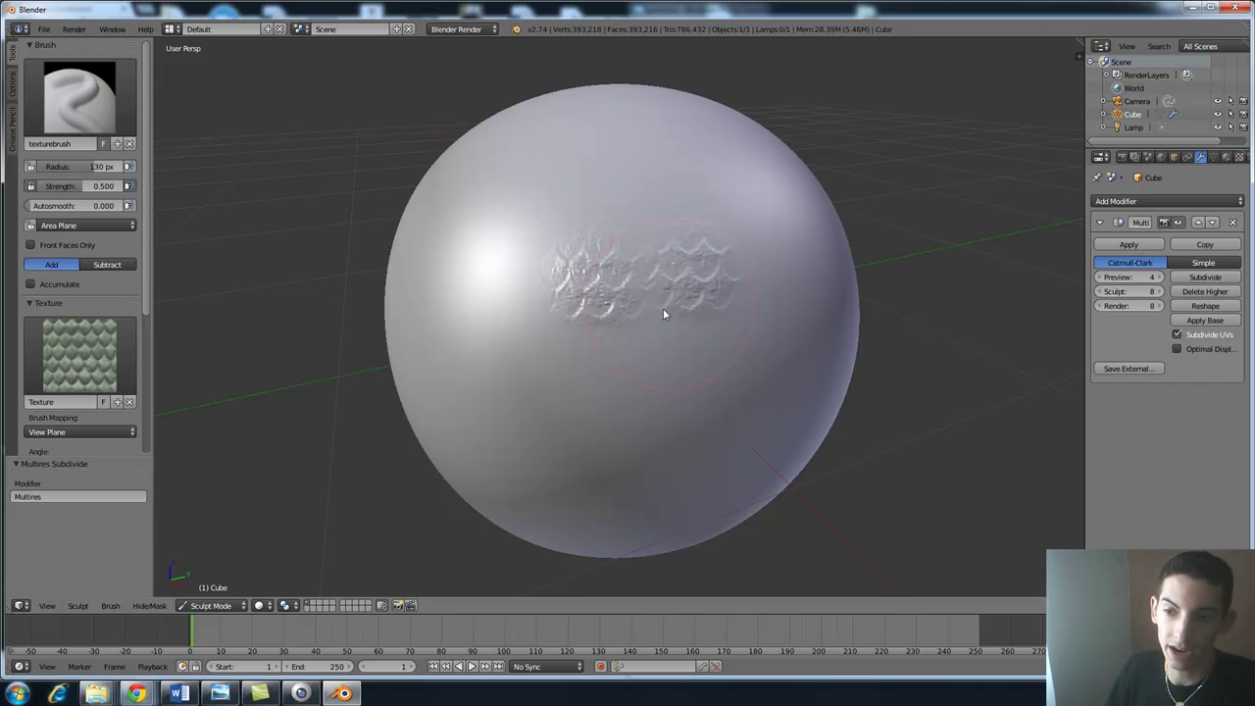
left_click(644, 349)
left_click(560, 359)
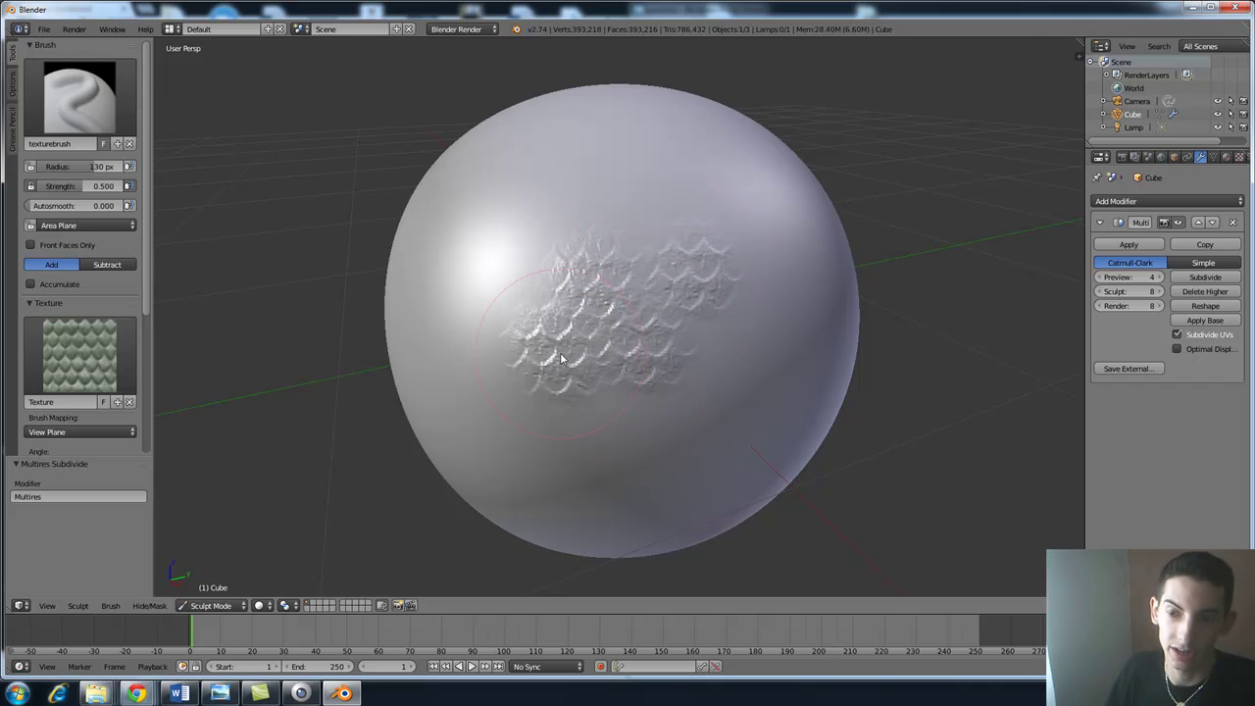
left_click(523, 267)
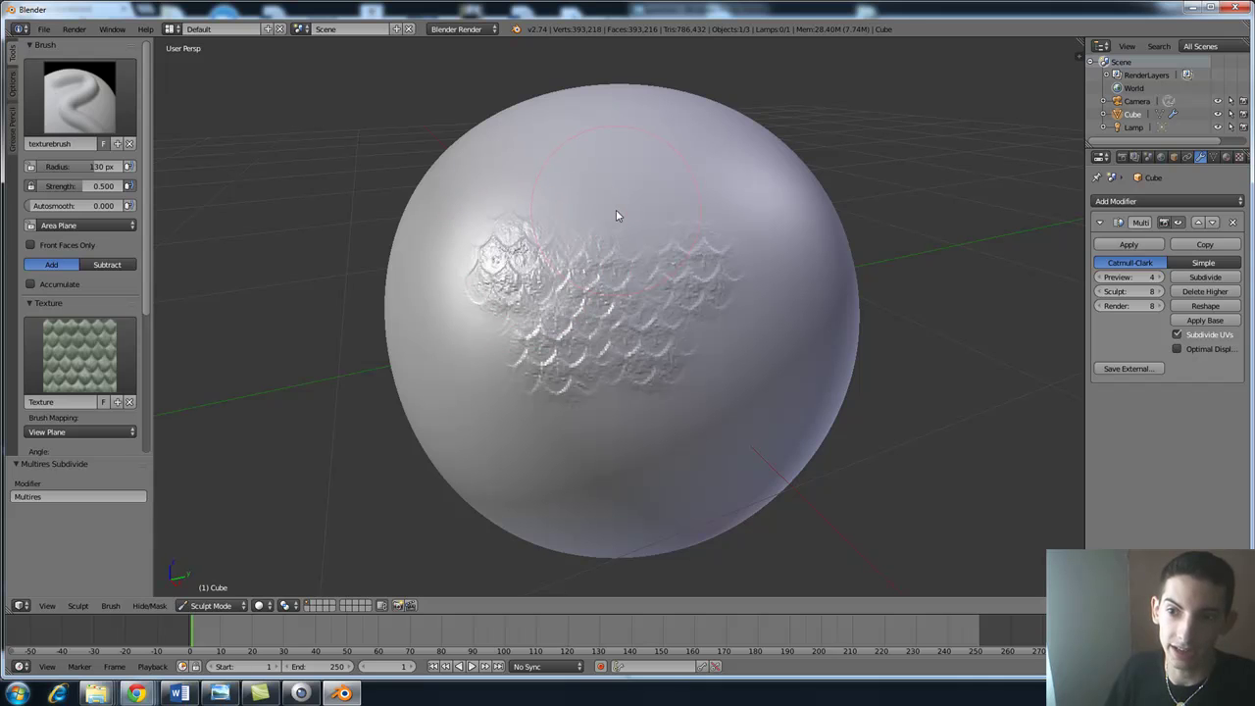
key("Tab")
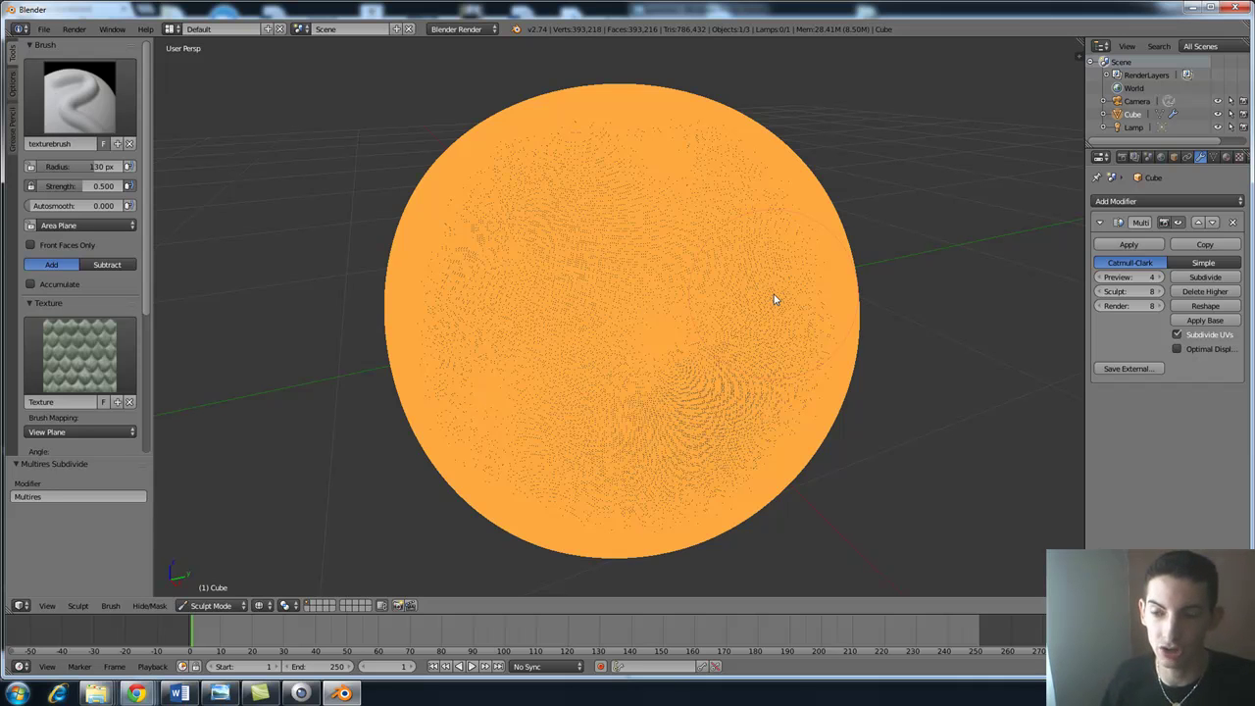
key("z")
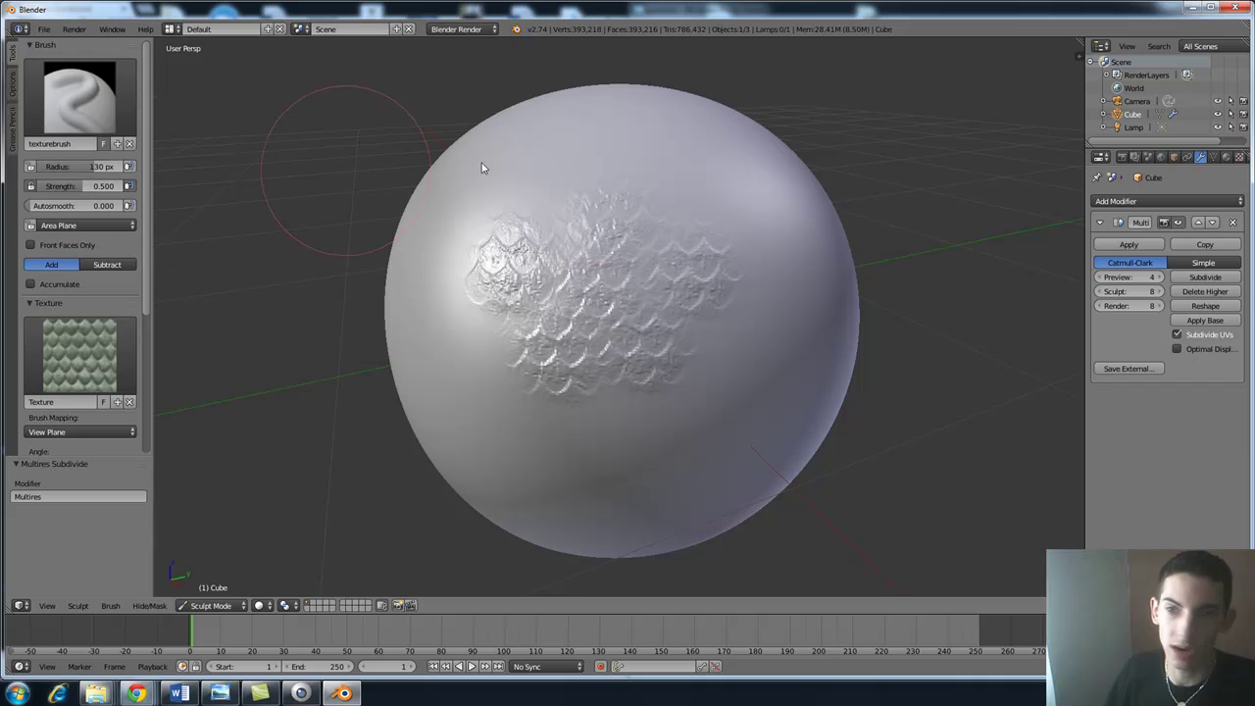
Step: Subdivide to level 9, then stamp a second scale patch on an unsculpted side
left_click(1216, 278)
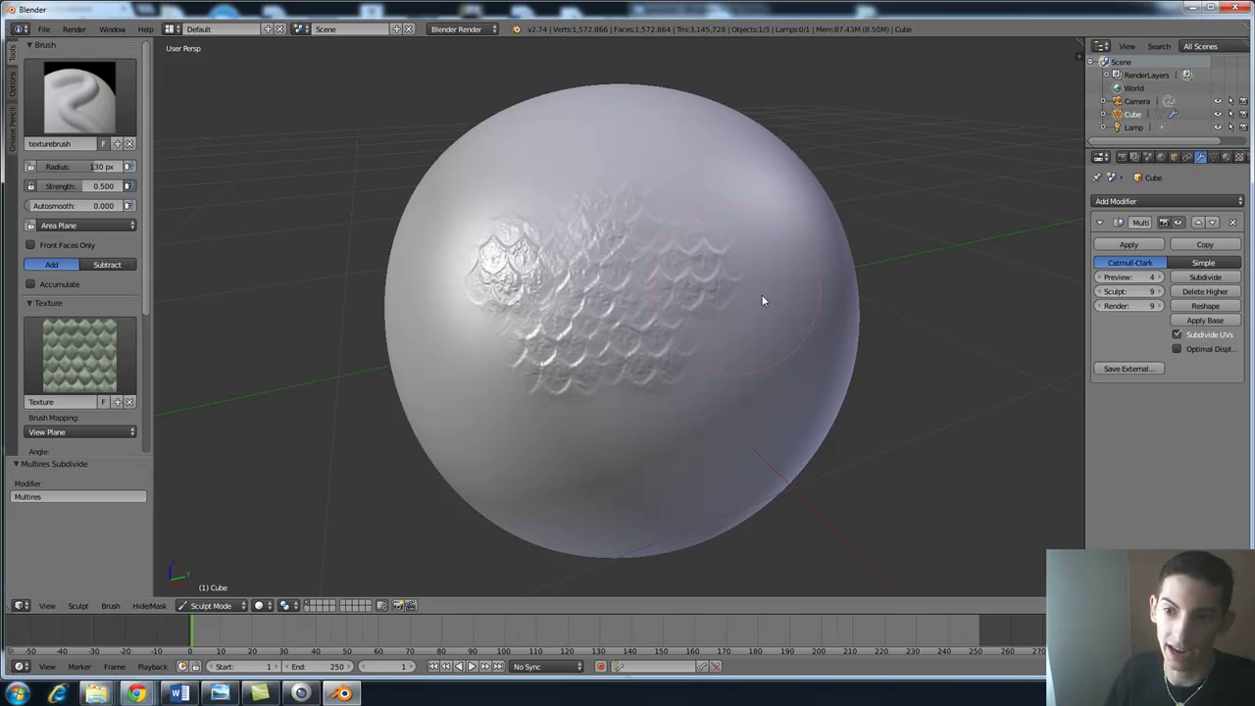
middle_click_drag(761, 295, 657, 296)
left_click(639, 286)
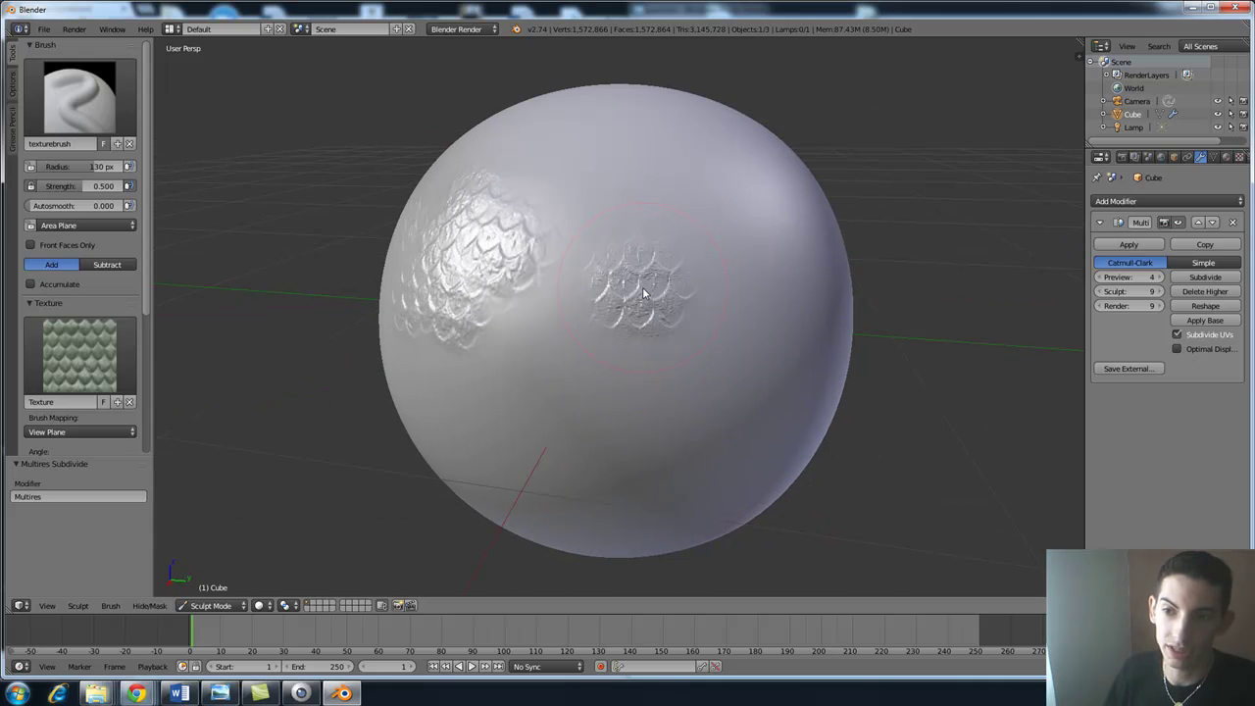
left_click(647, 374)
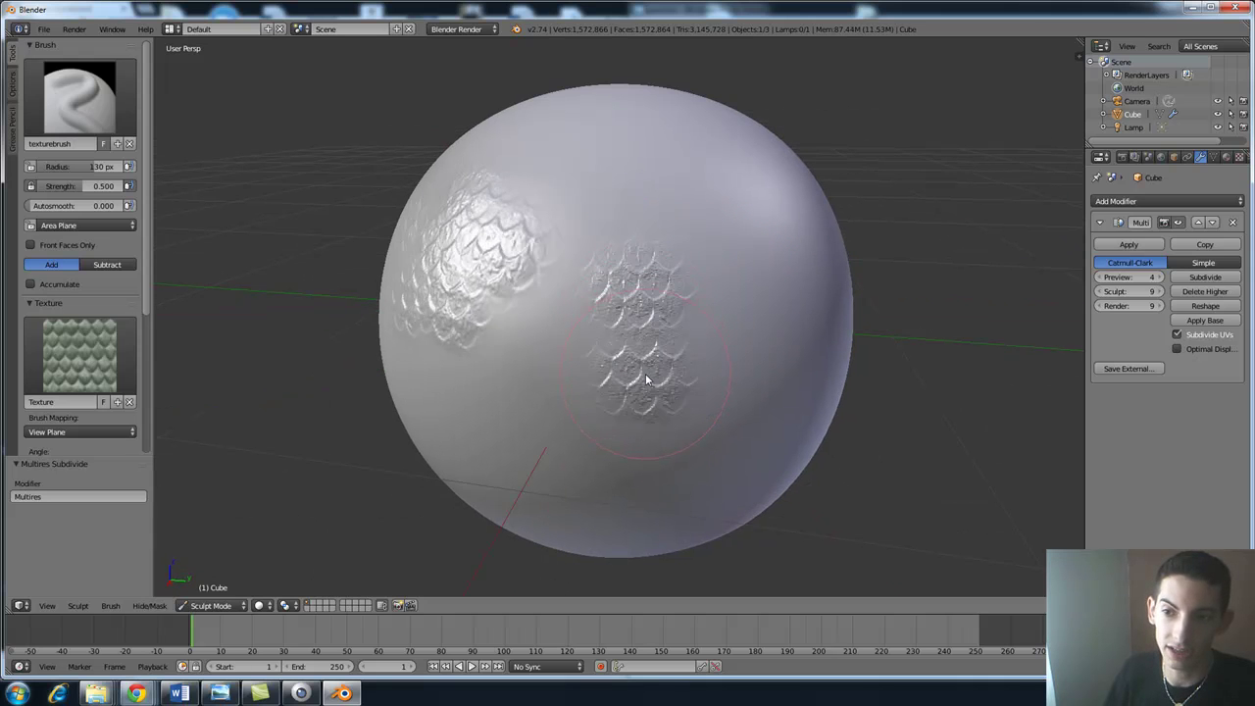
left_click(733, 324)
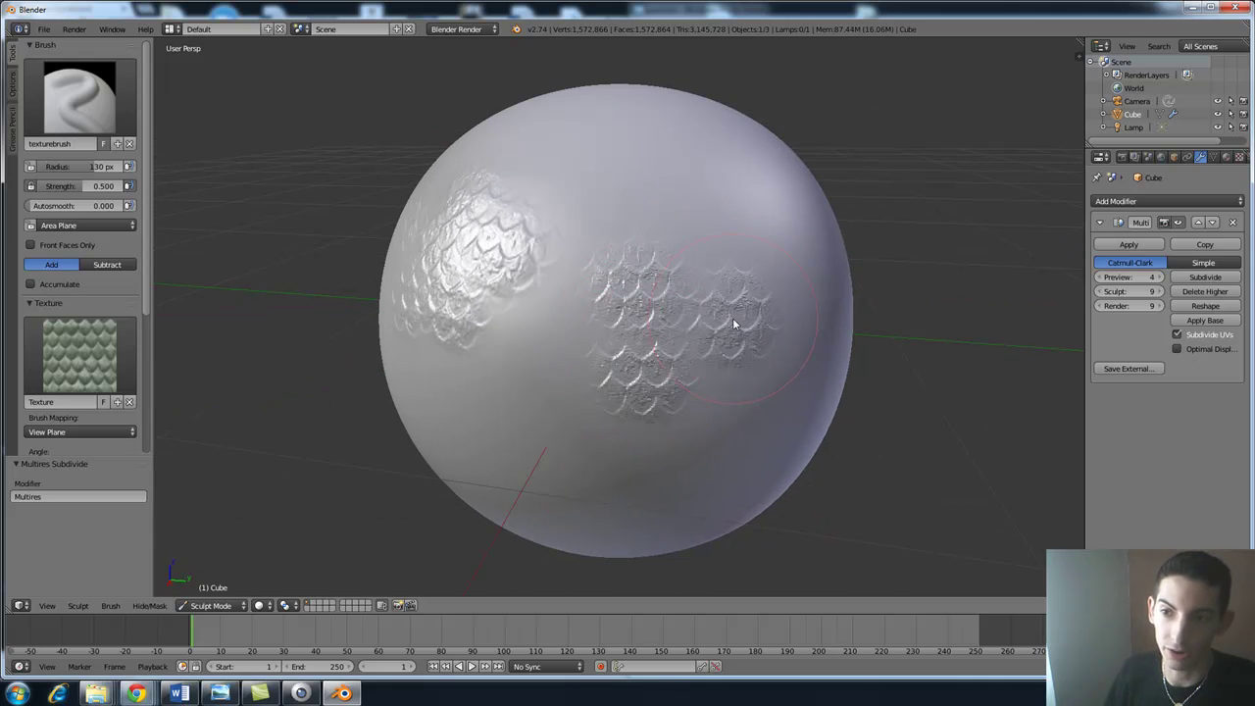
Step: Switch to an empty layer and add a new cube
left_click(315, 605)
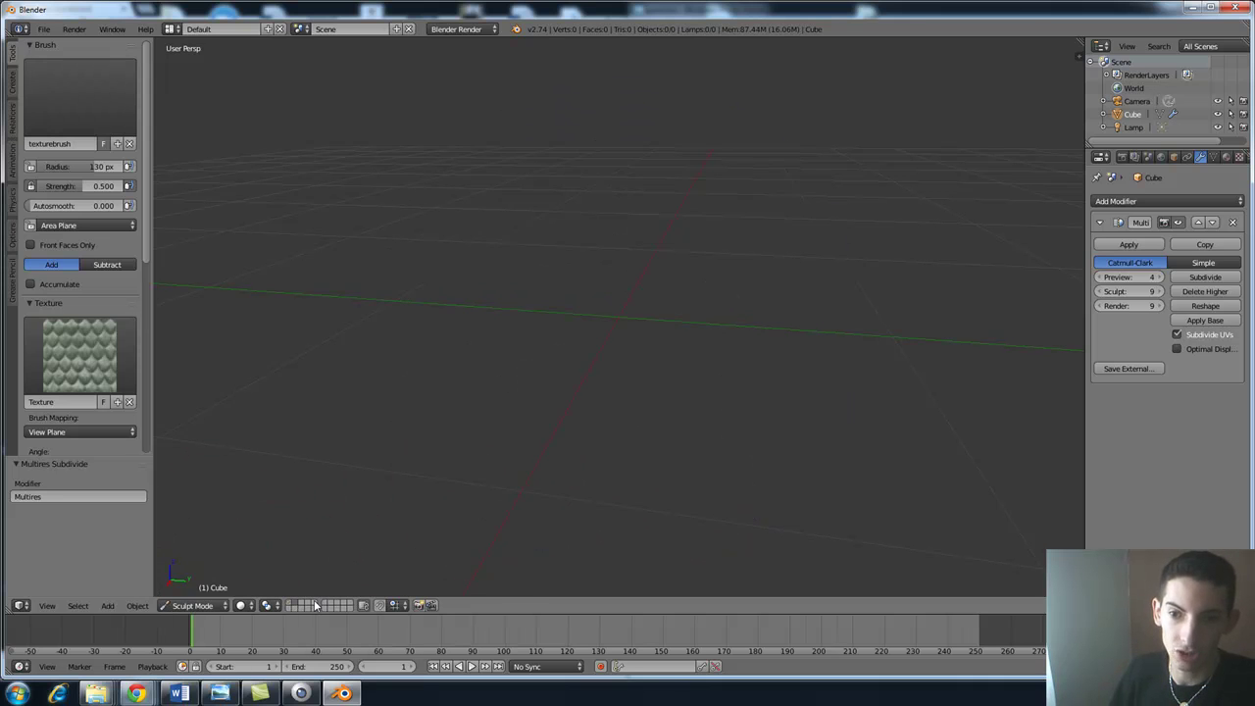
middle_click_drag(674, 247, 649, 290)
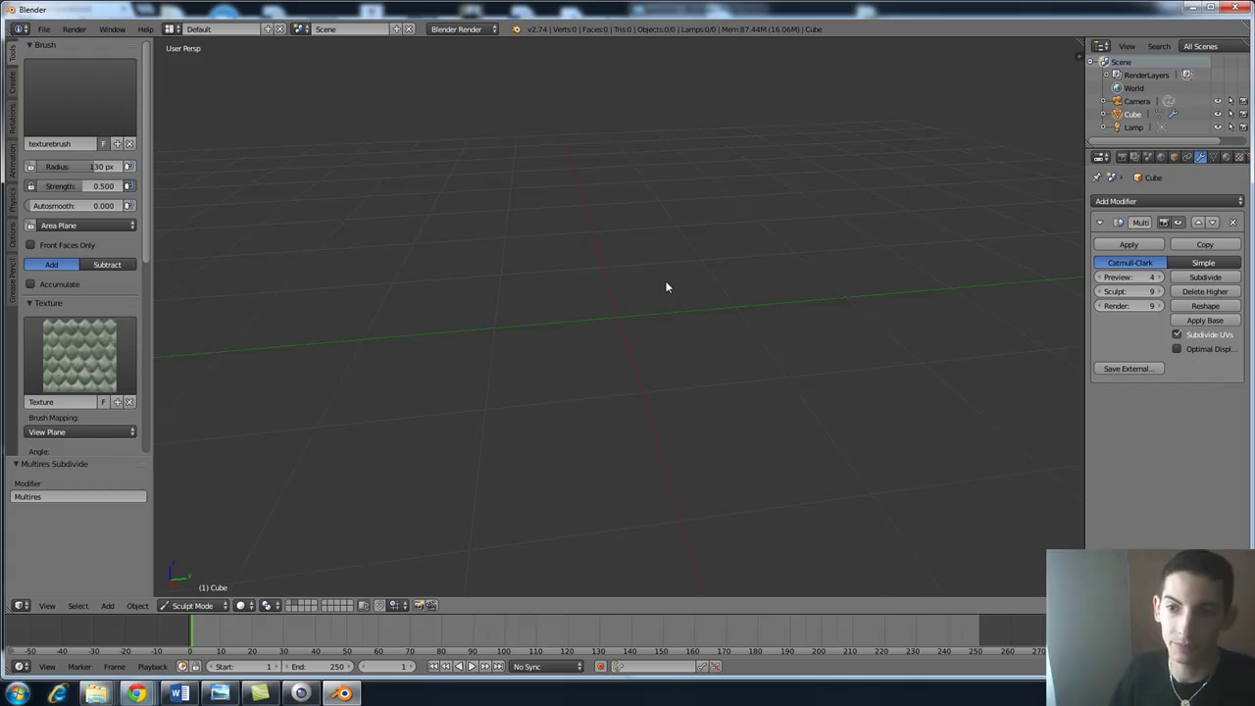
key("shift+a")
mouse_move(665, 283)
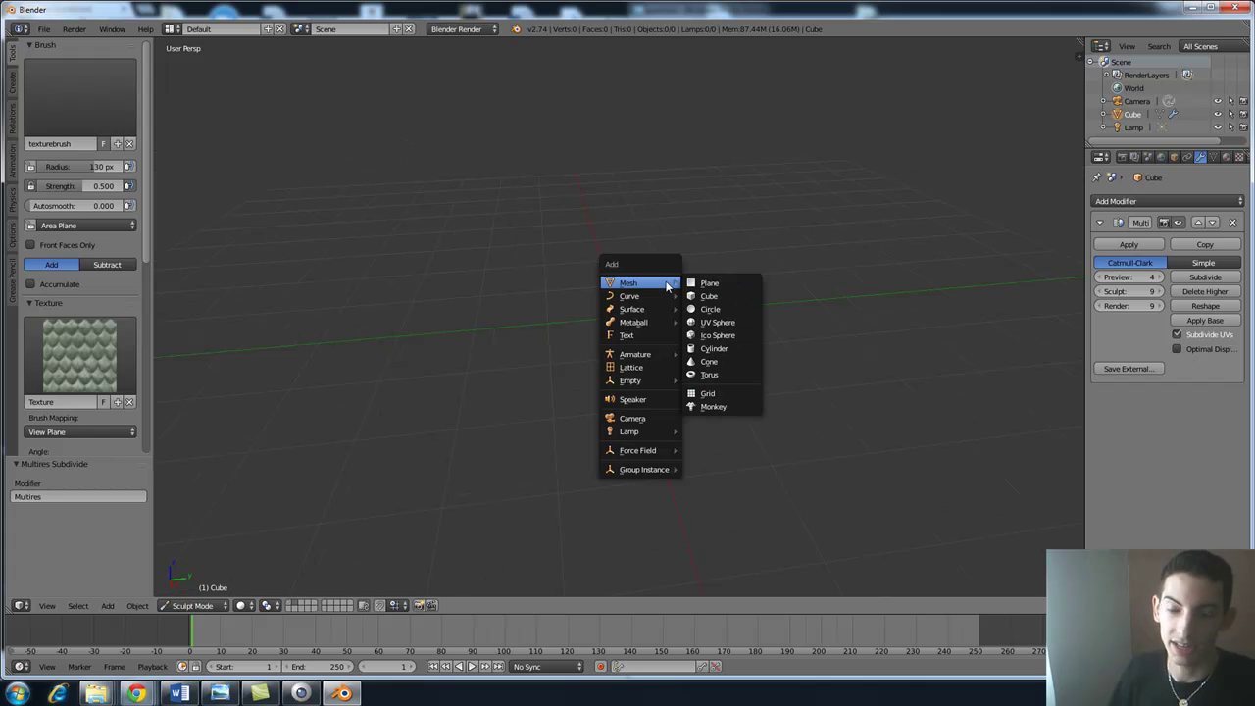
left_click(715, 297)
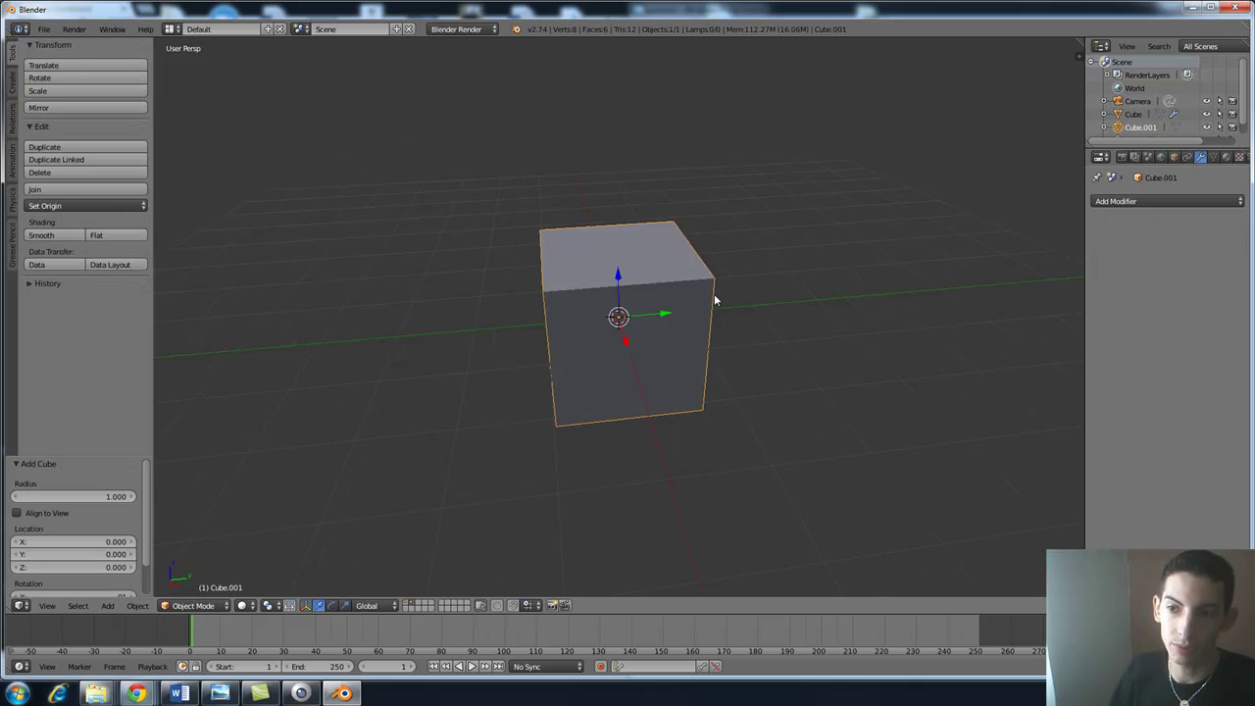
Step: Give the cube a Multiresolution modifier subdivided three times and apply it
left_click(1144, 203)
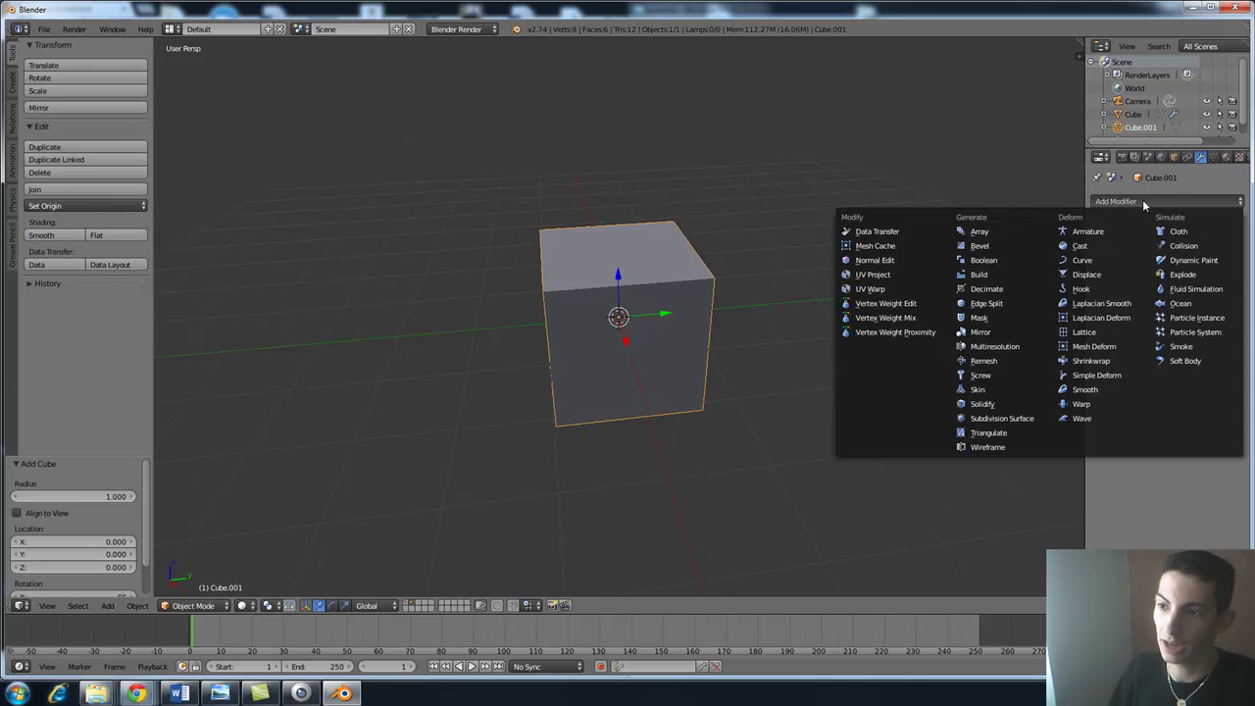
left_click(1016, 346)
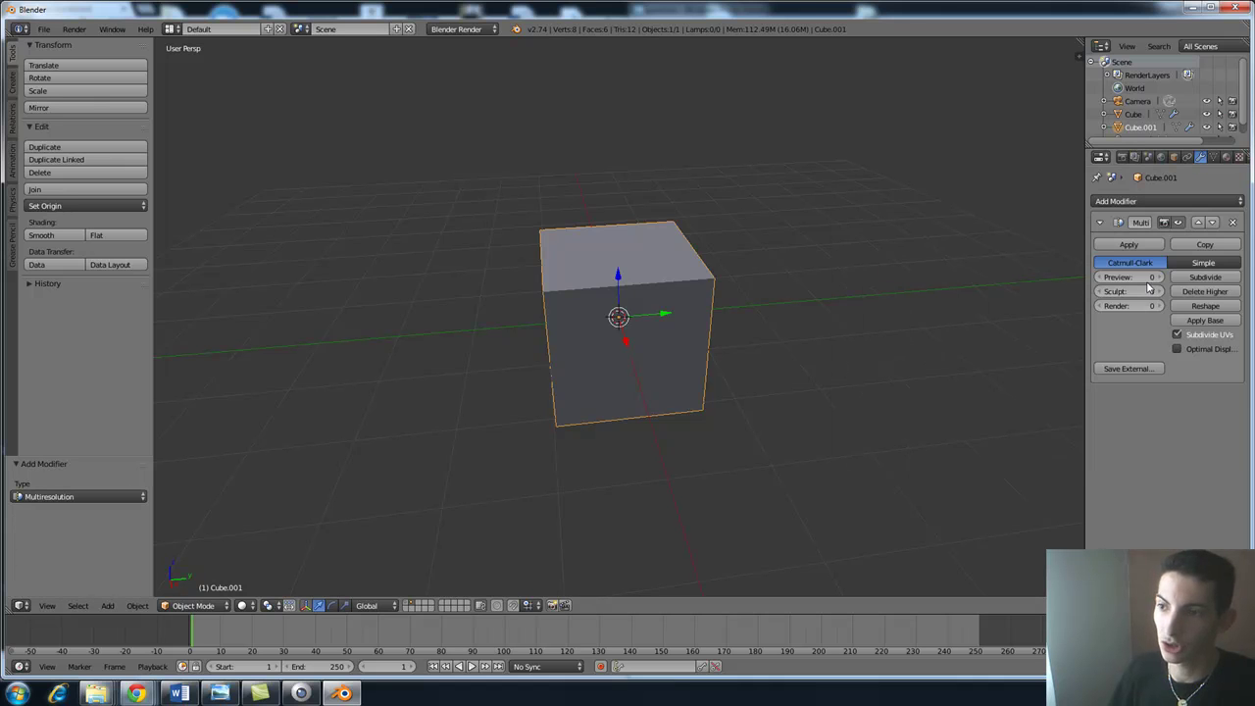
left_click(1206, 278)
left_click(1205, 277)
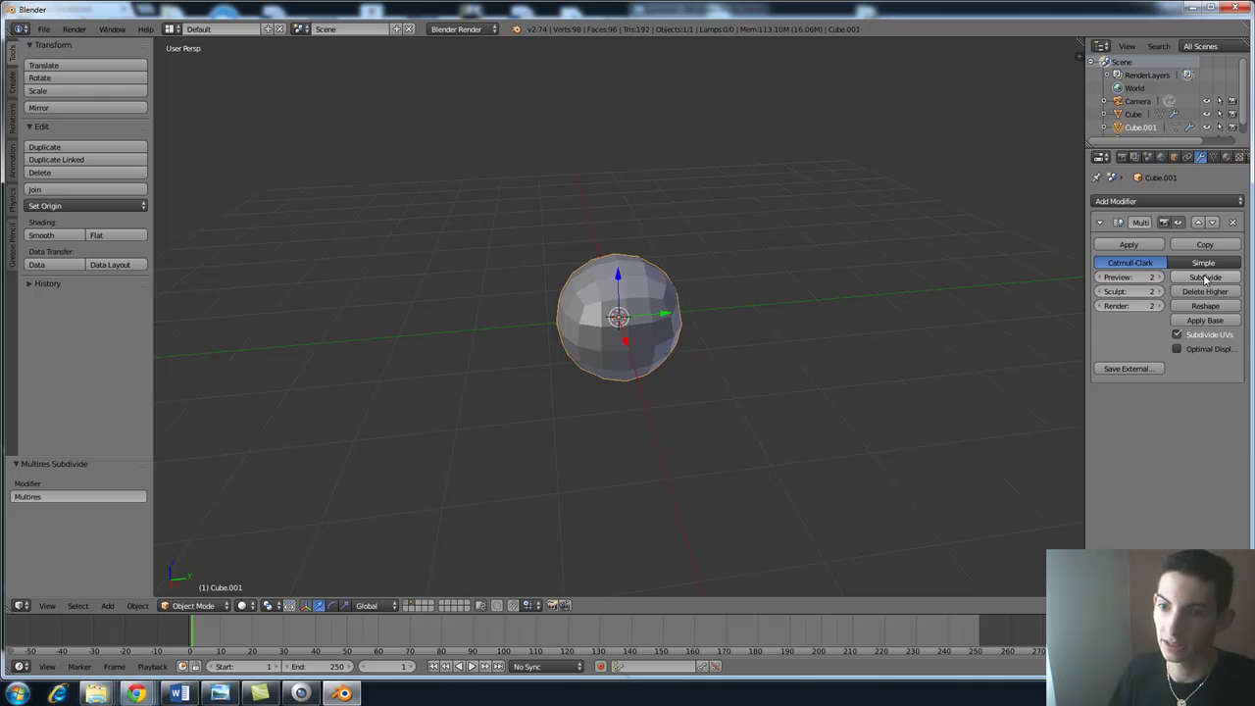
left_click(1205, 277)
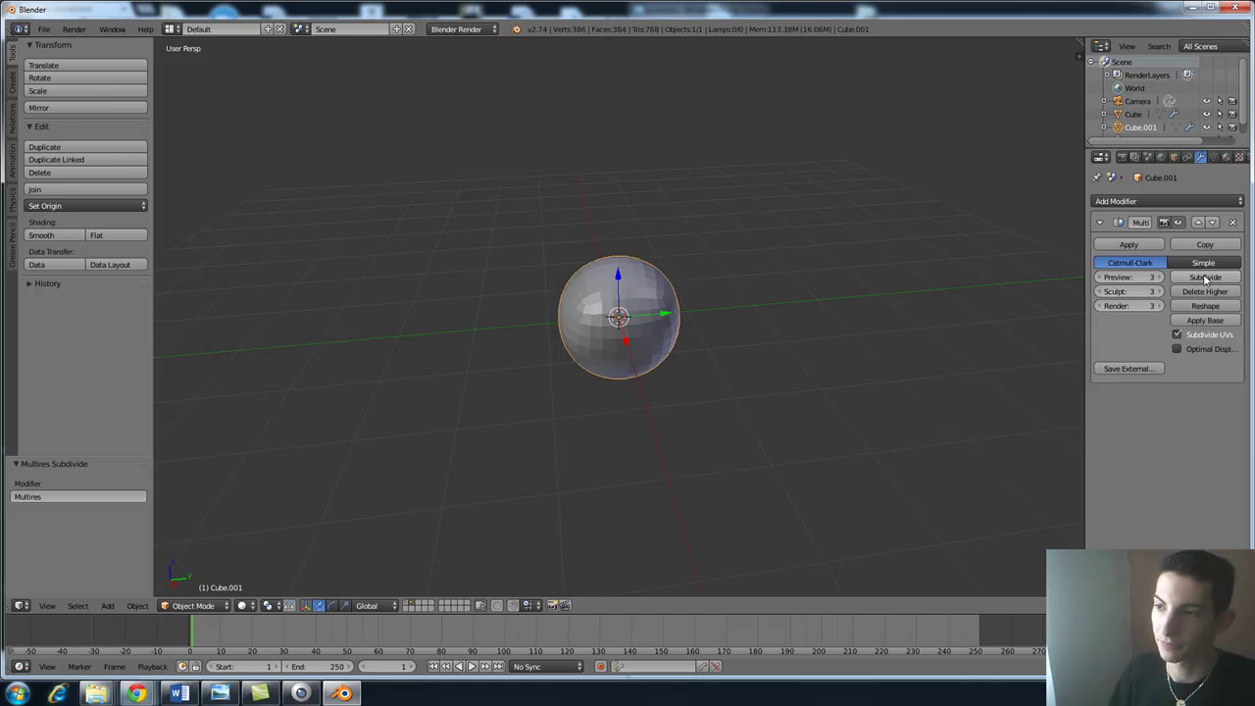
left_click(1135, 246)
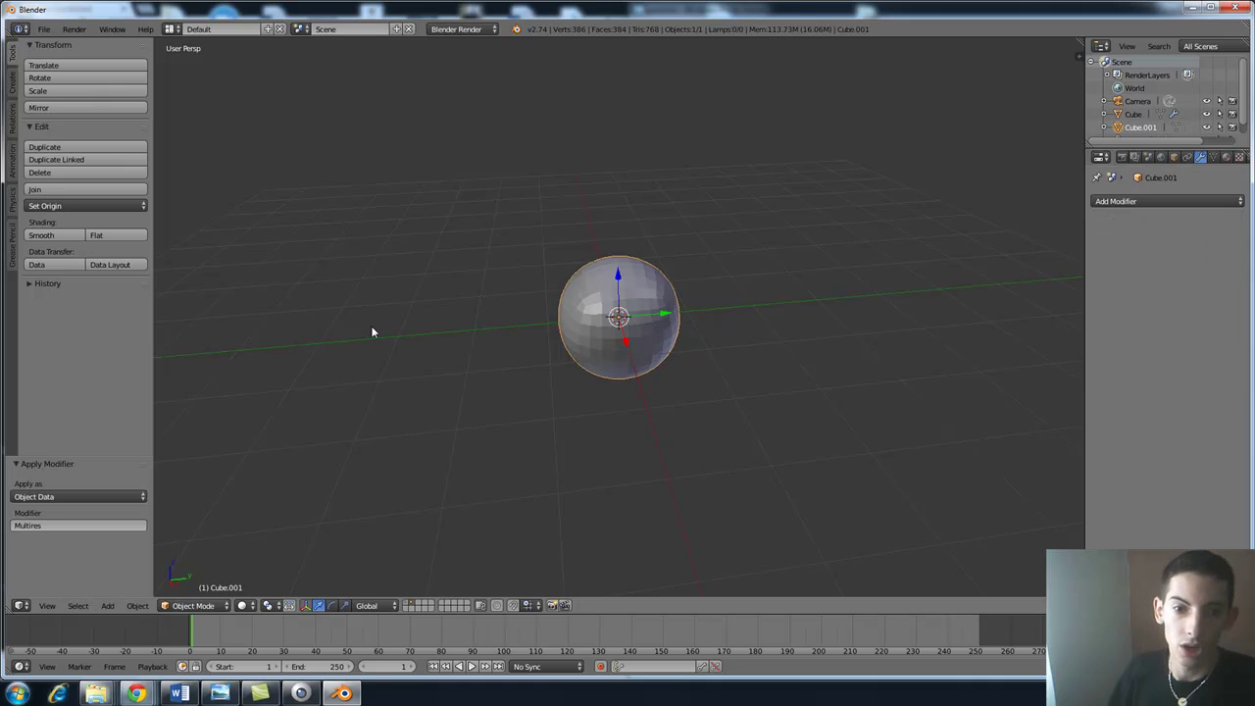
Step: Switch the new sphere to Sculpt Mode and enable dynamic topology
left_click(193, 606)
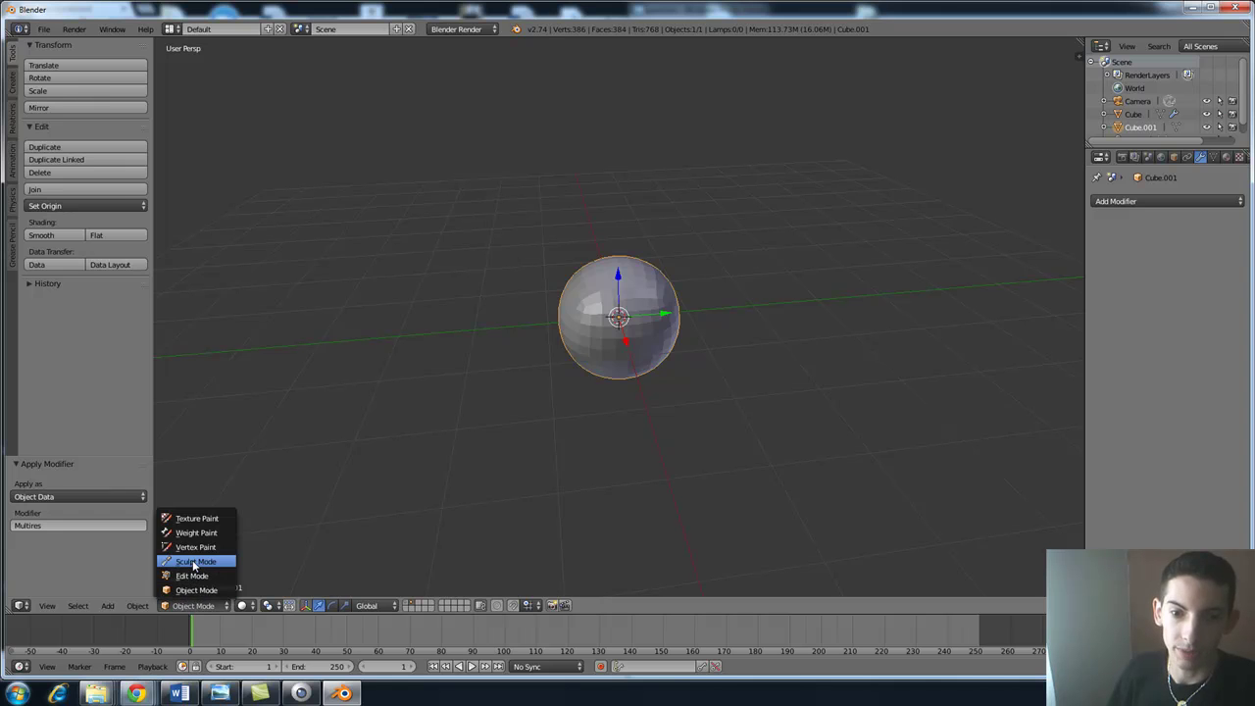
left_click(195, 561)
scroll(631, 289, "up", 3)
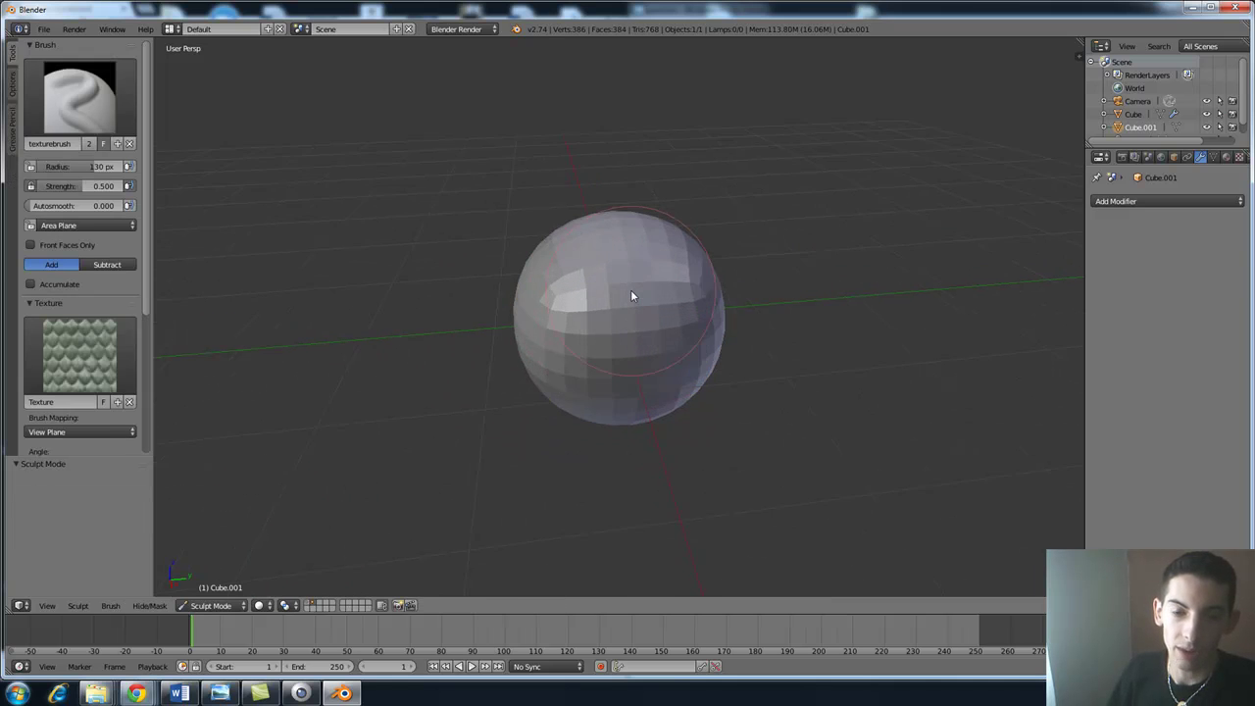
scroll(630, 296, "up", 3)
scroll(80, 373, "down", 4)
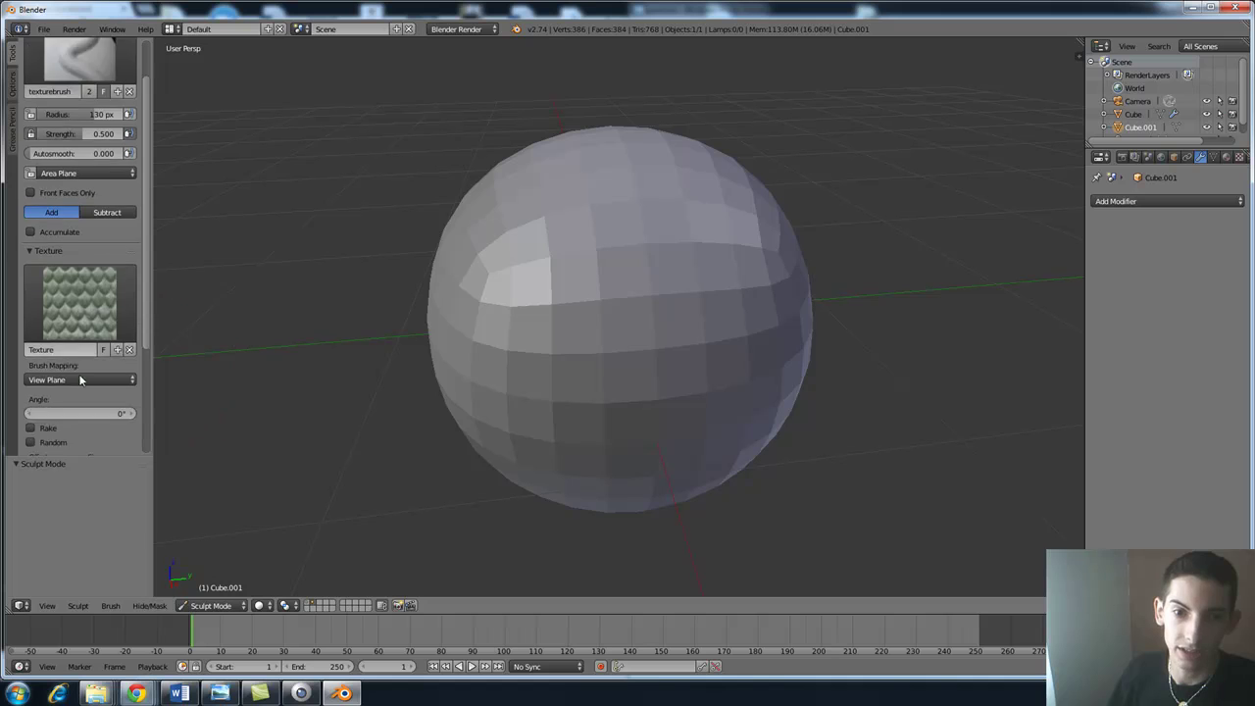
left_click(37, 417)
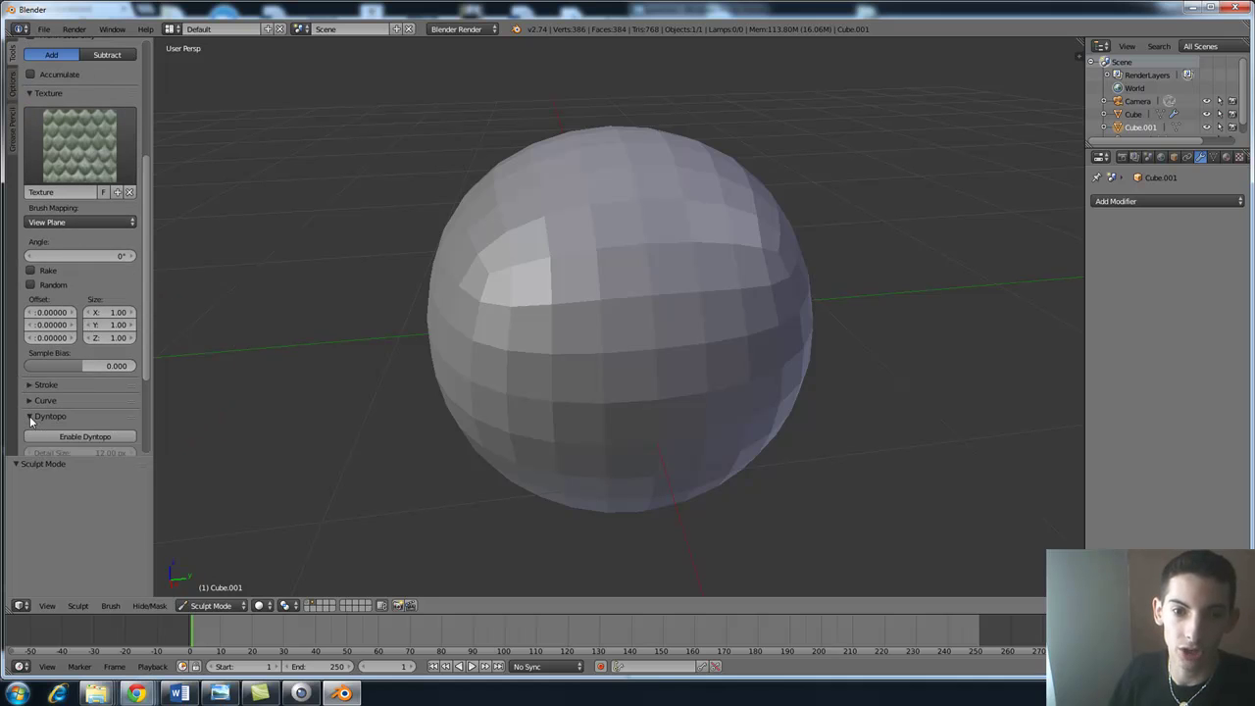
scroll(109, 412, "down", 1)
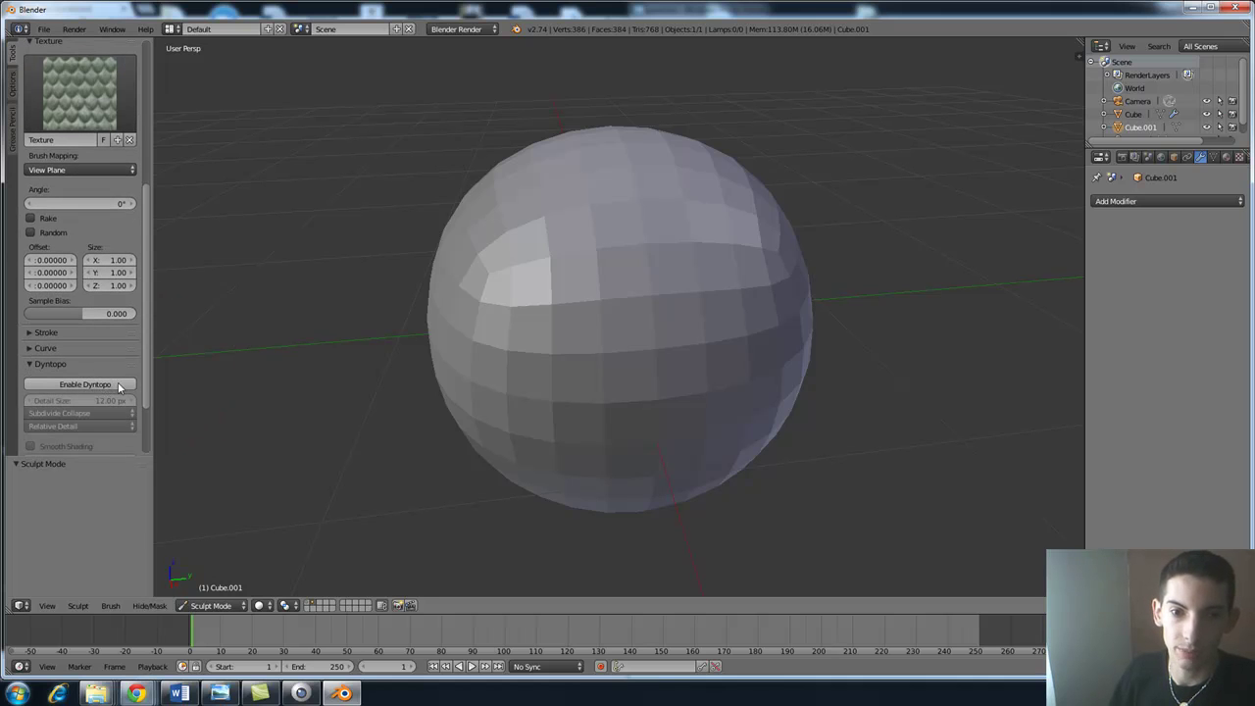
left_click(104, 385)
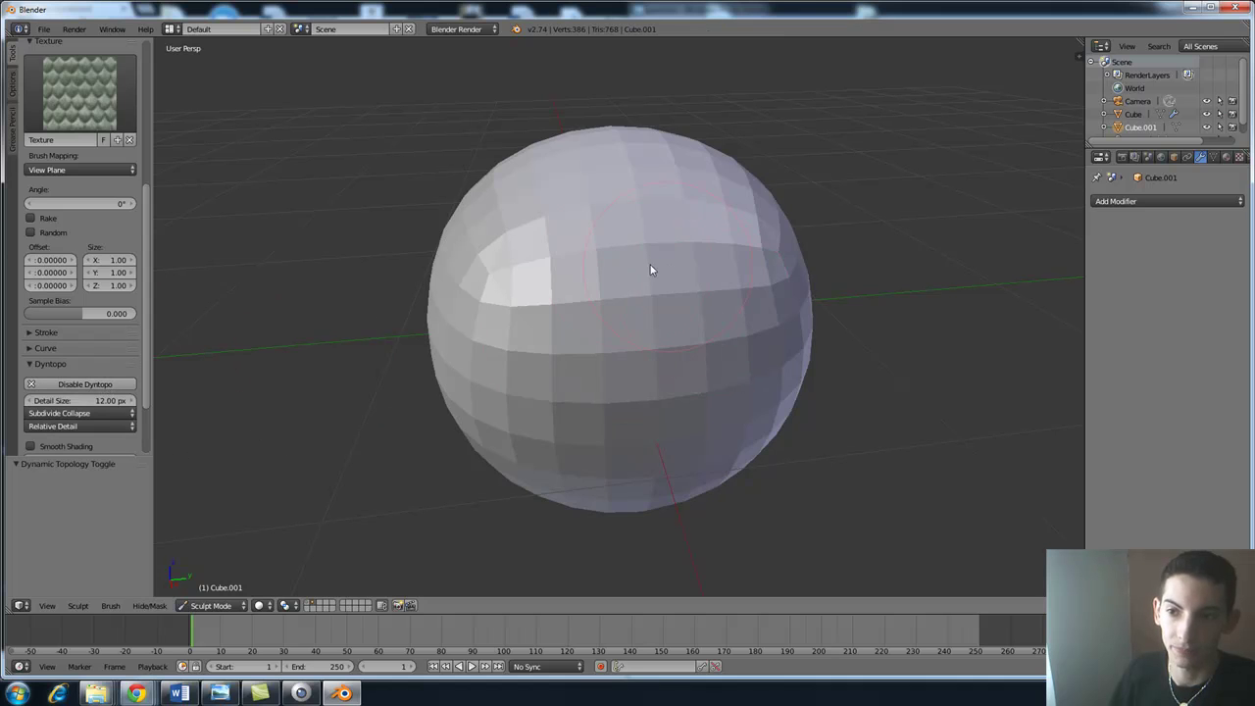
scroll(636, 266, "up", 2)
Step: Undo a test stroke and set the Dyntopo detail size to 12.00 px
left_click_drag(627, 250, 603, 362)
key("ctrl+z")
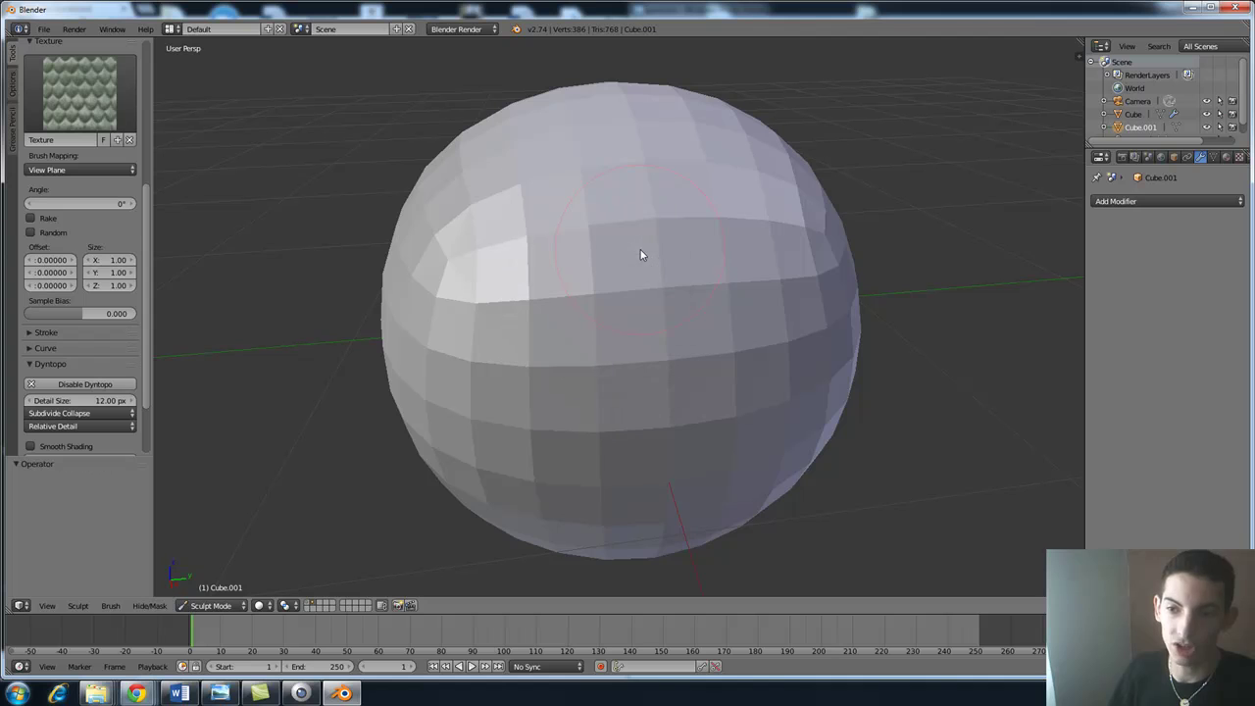
left_click(98, 402)
type("12")
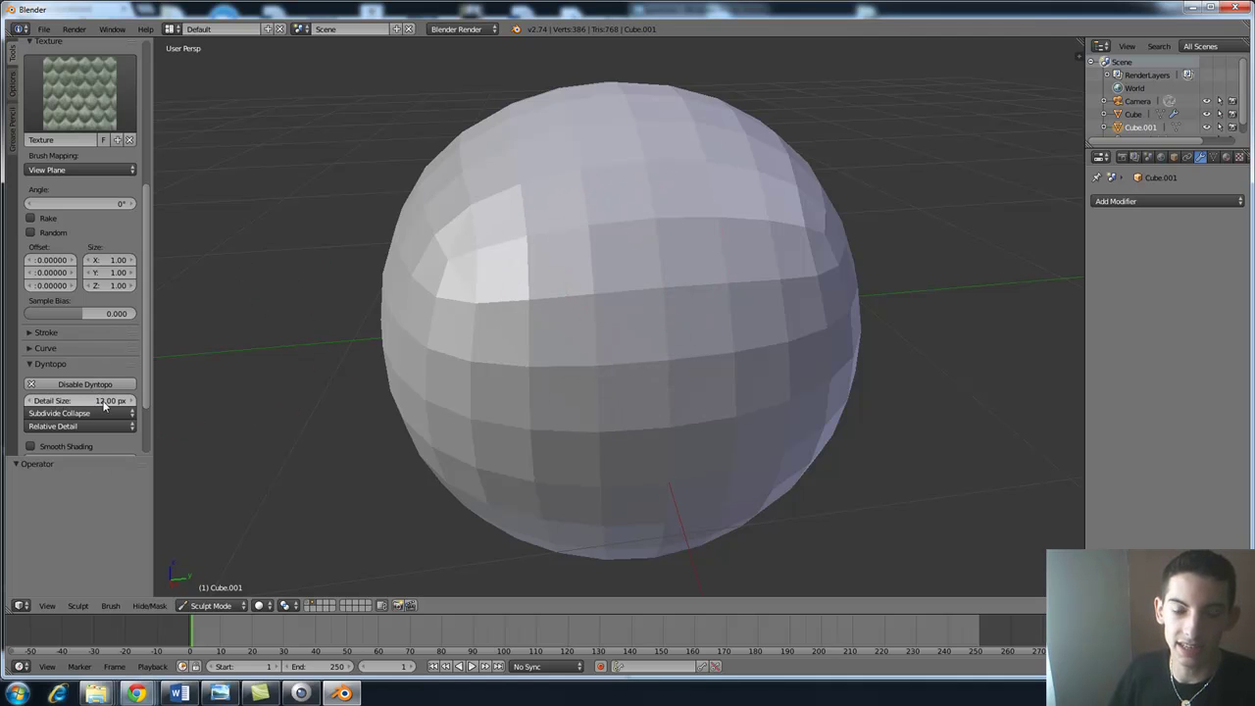
key("Return")
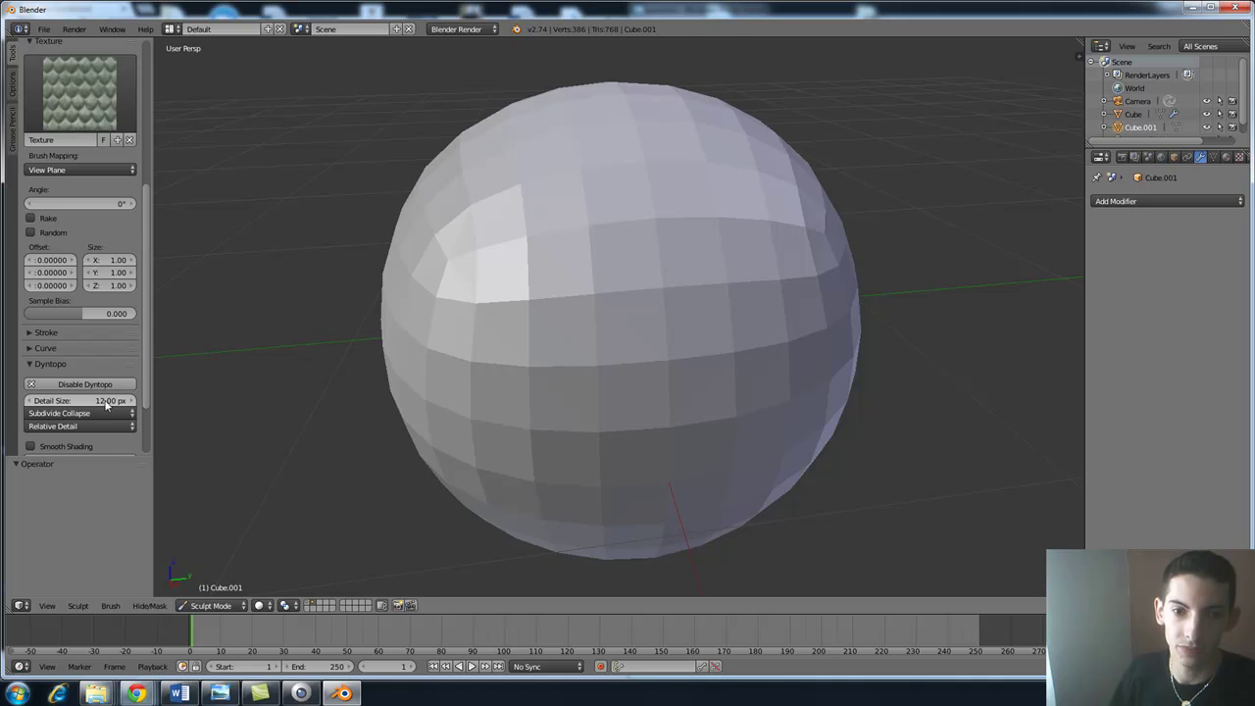
Step: Undo a trial patch and lower the detail size to 1.00 px
left_click(105, 403)
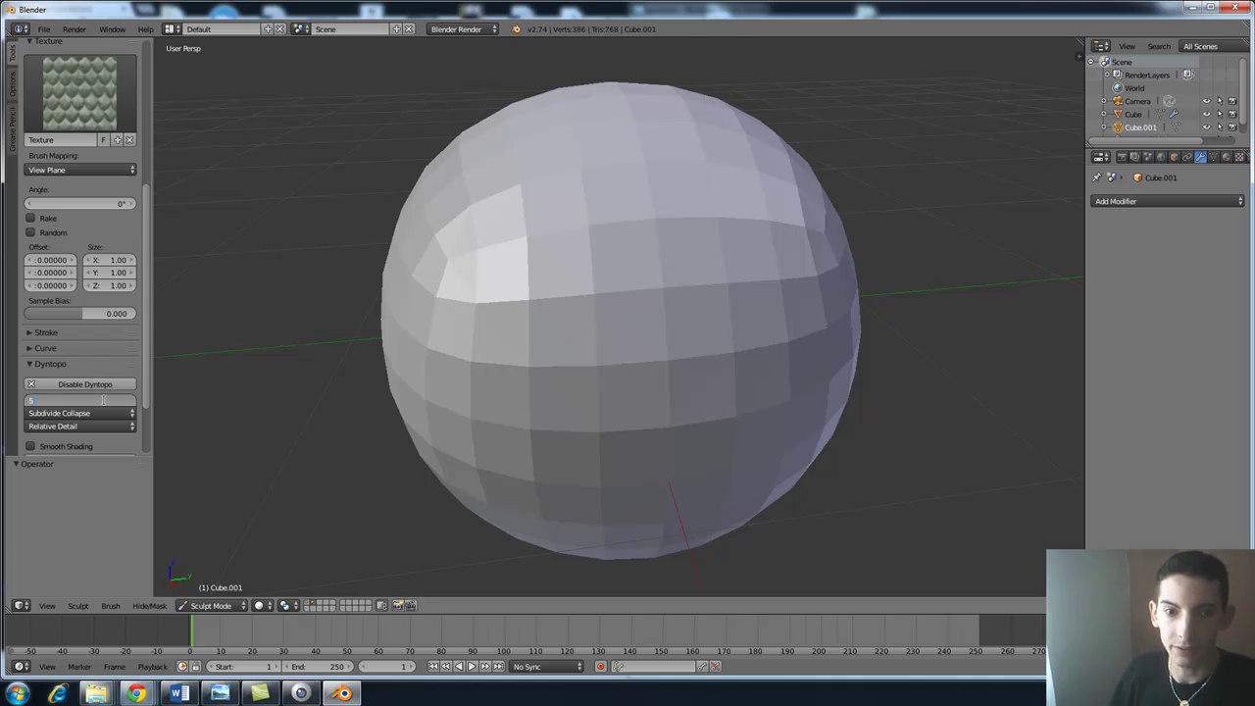
mouse_move(592, 271)
left_mouse_down()
mouse_move(577, 314)
mouse_move(586, 328)
left_mouse_up()
key("ctrl+z")
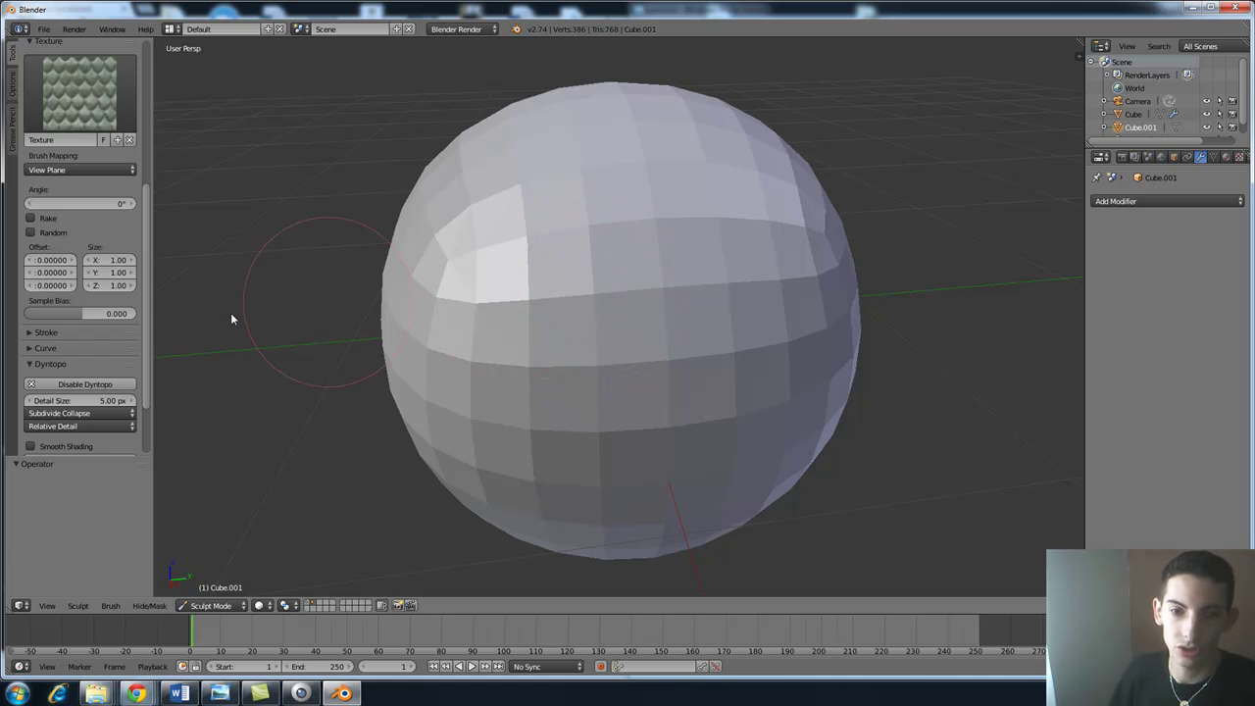
left_click(100, 400)
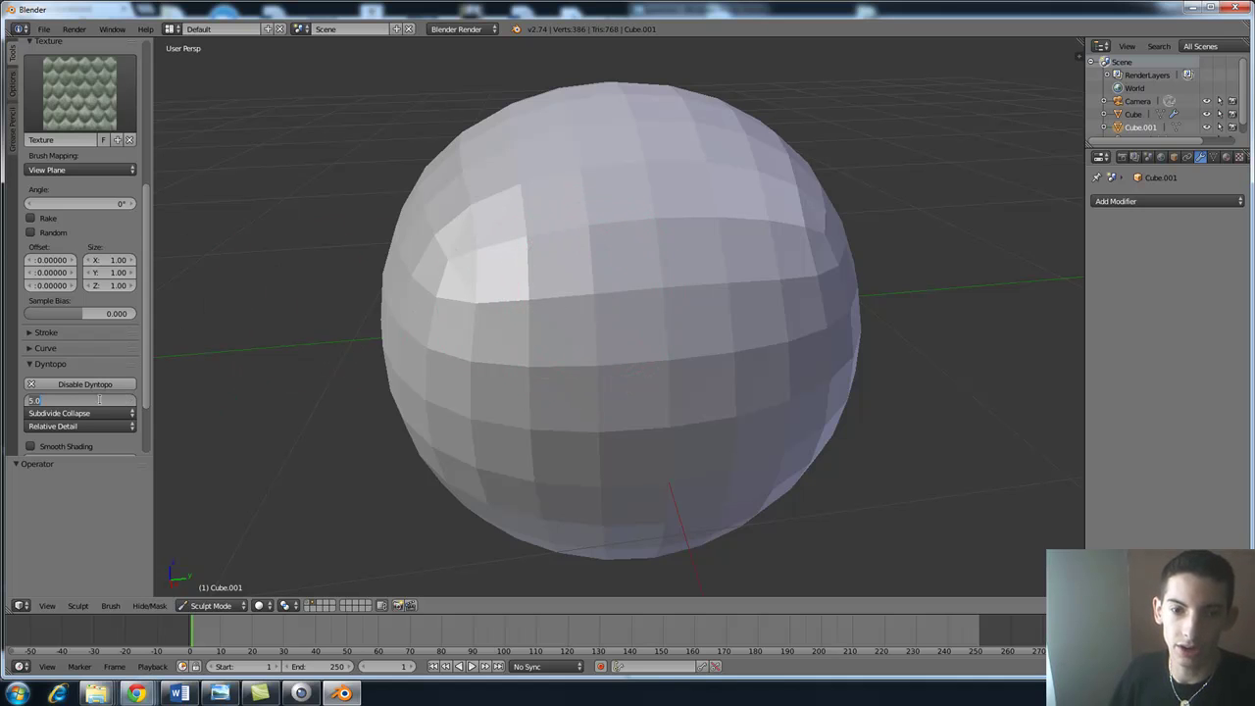
type("1")
key("Return")
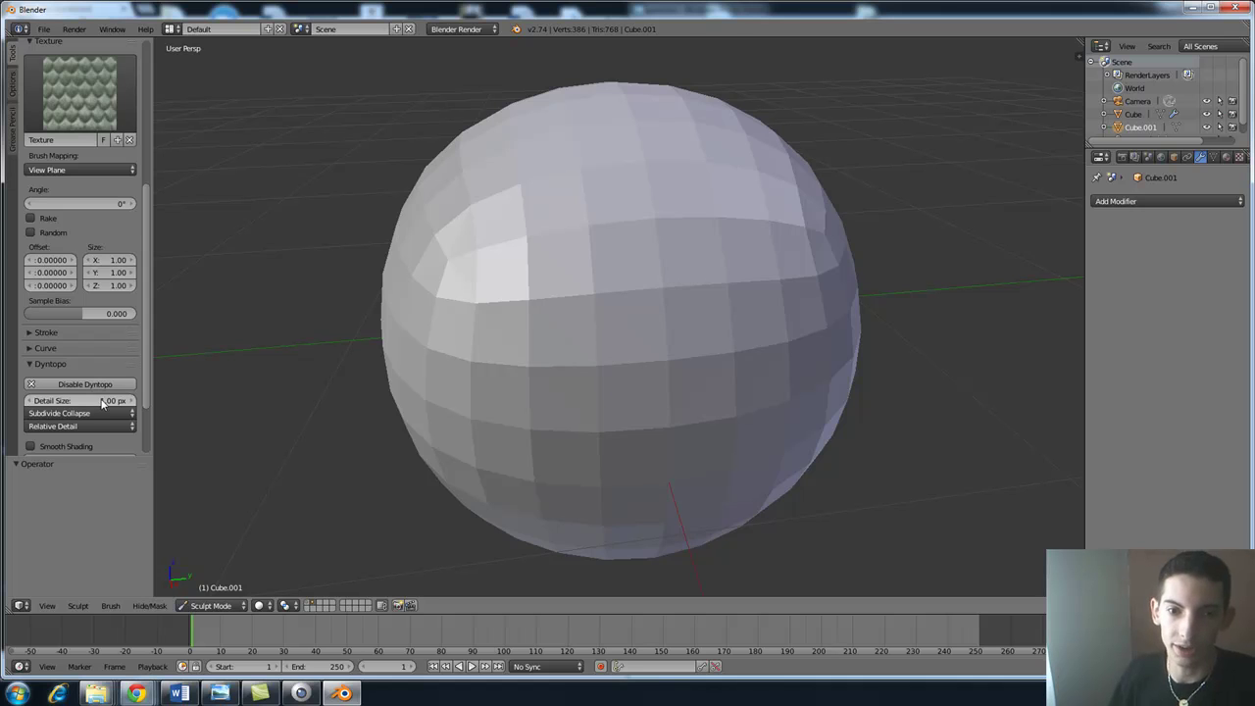
Step: Stamp a first patch of scale relief onto the dynamic-topology sphere
left_click(616, 285)
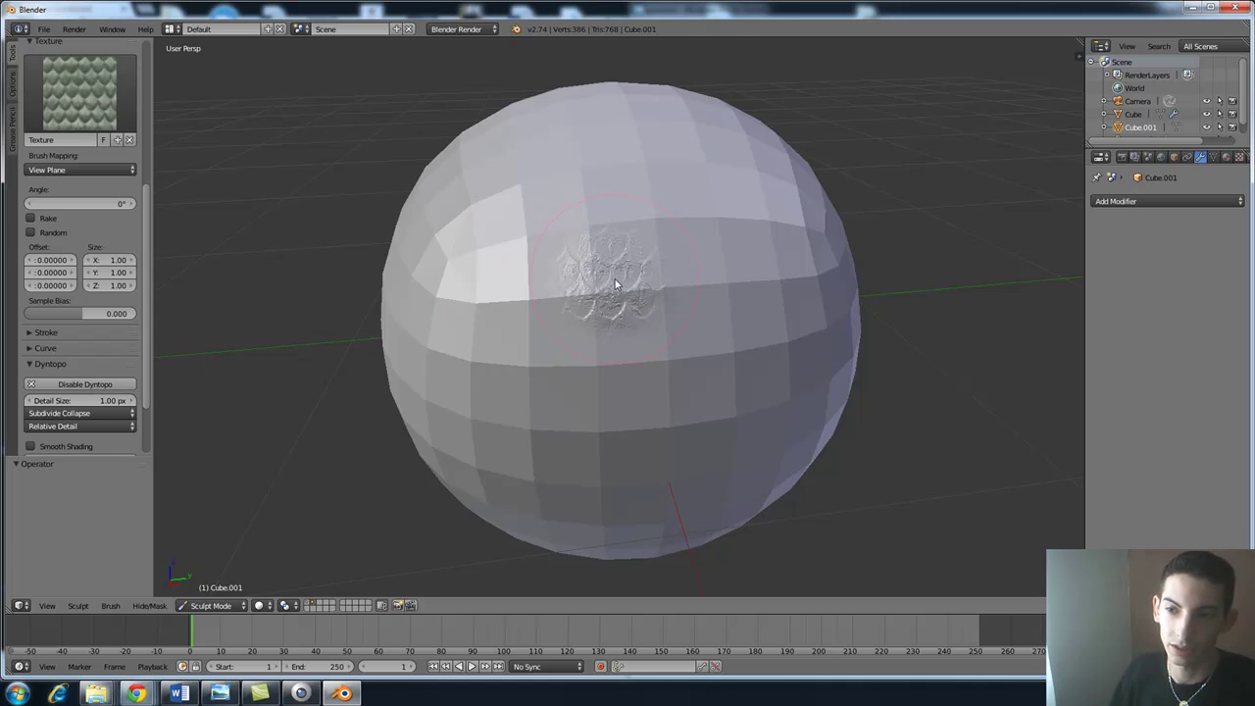
left_click(688, 302)
left_click_drag(688, 302, 663, 343)
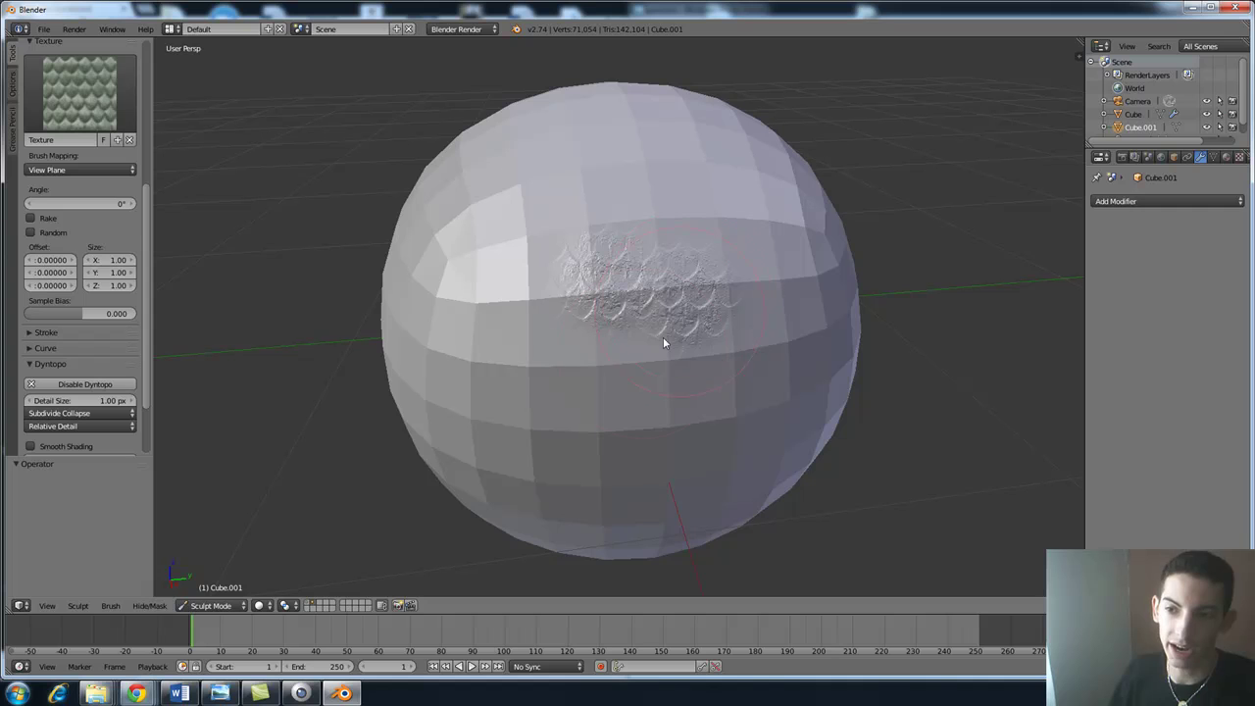
left_click(633, 360)
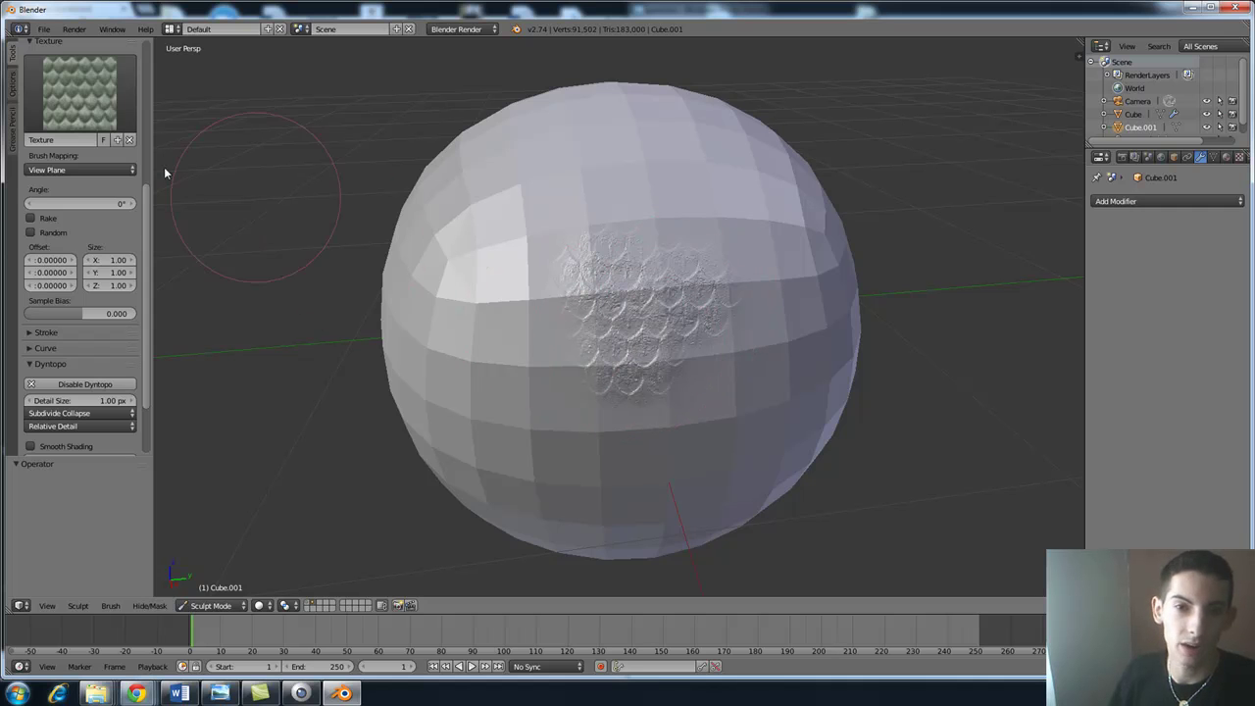
Step: Raise brush strength to 0.663 and stamp a second scale patch, then orbit to view both
scroll(117, 224, "up", 5)
scroll(117, 215, "up", 3)
left_click_drag(106, 187, 128, 186)
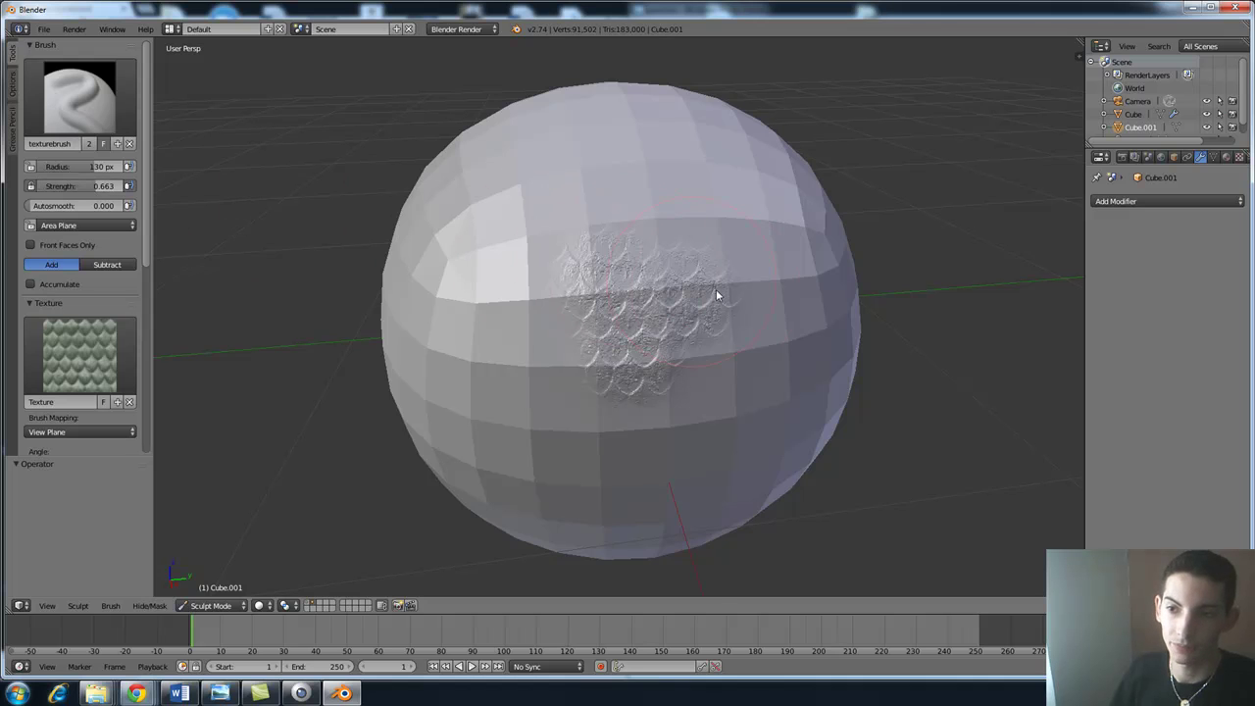
middle_click_drag(717, 295, 614, 293)
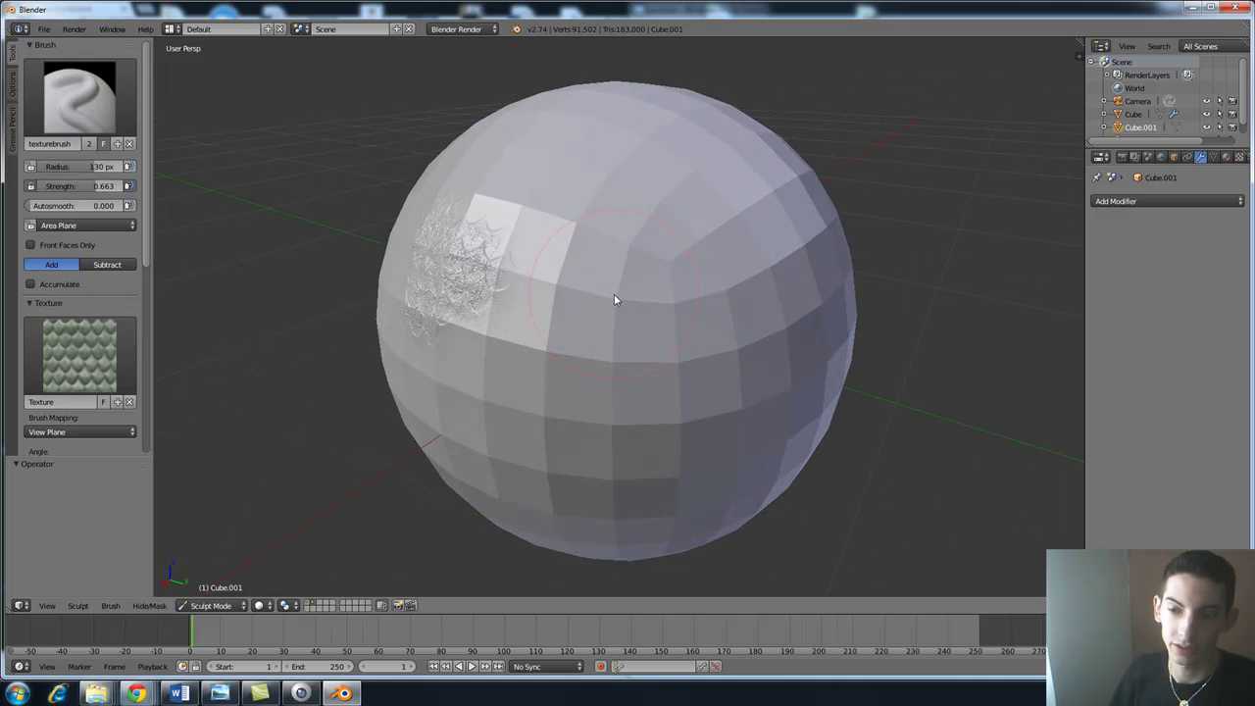
left_click(614, 293)
left_click(612, 380)
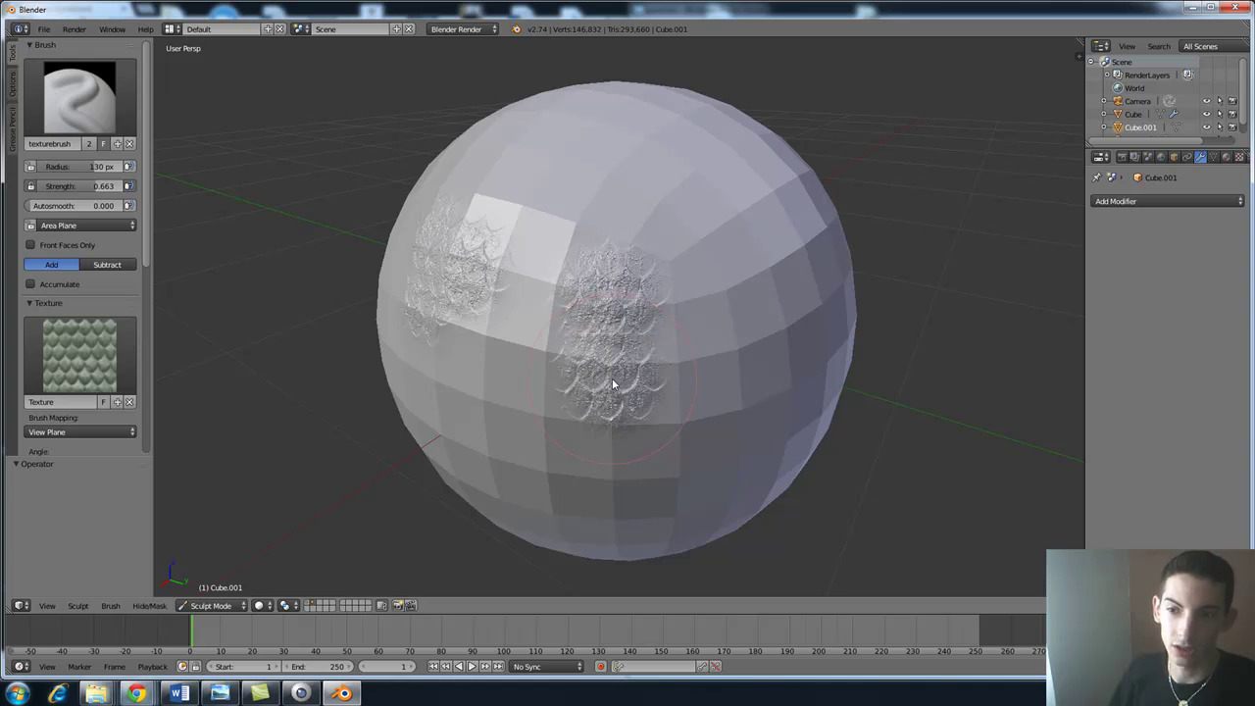
left_click(697, 302)
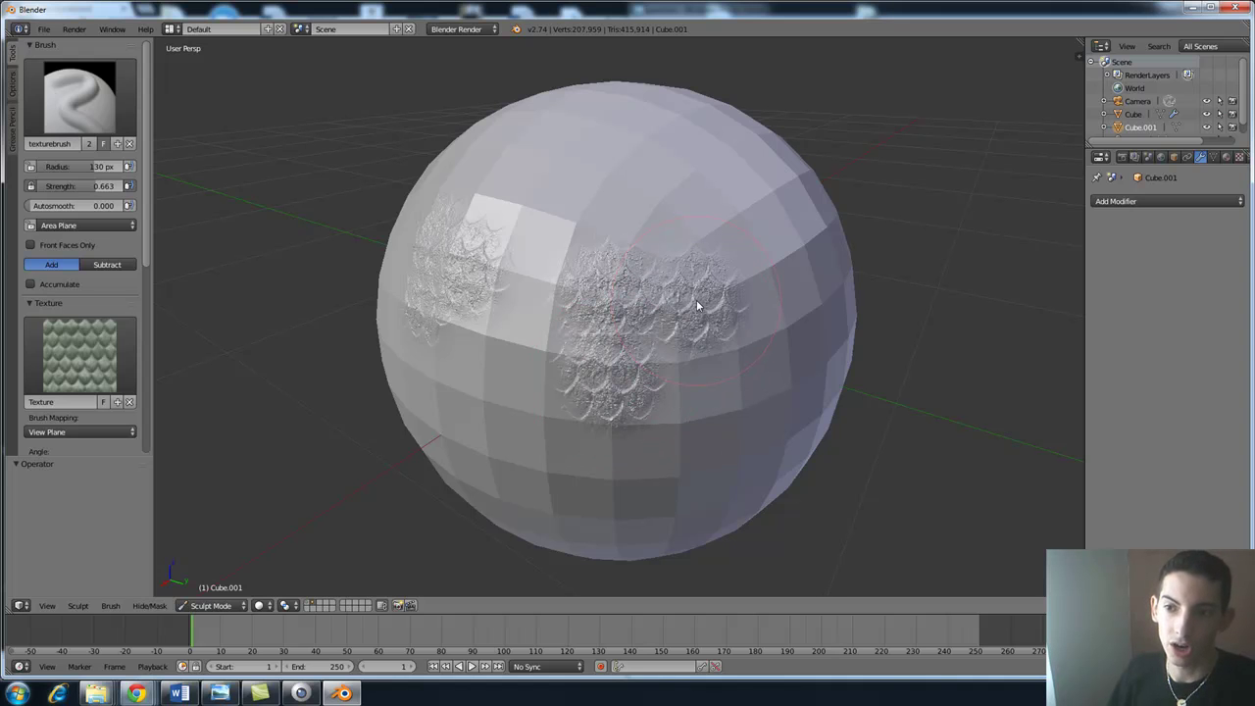
middle_click_drag(592, 347, 661, 345)
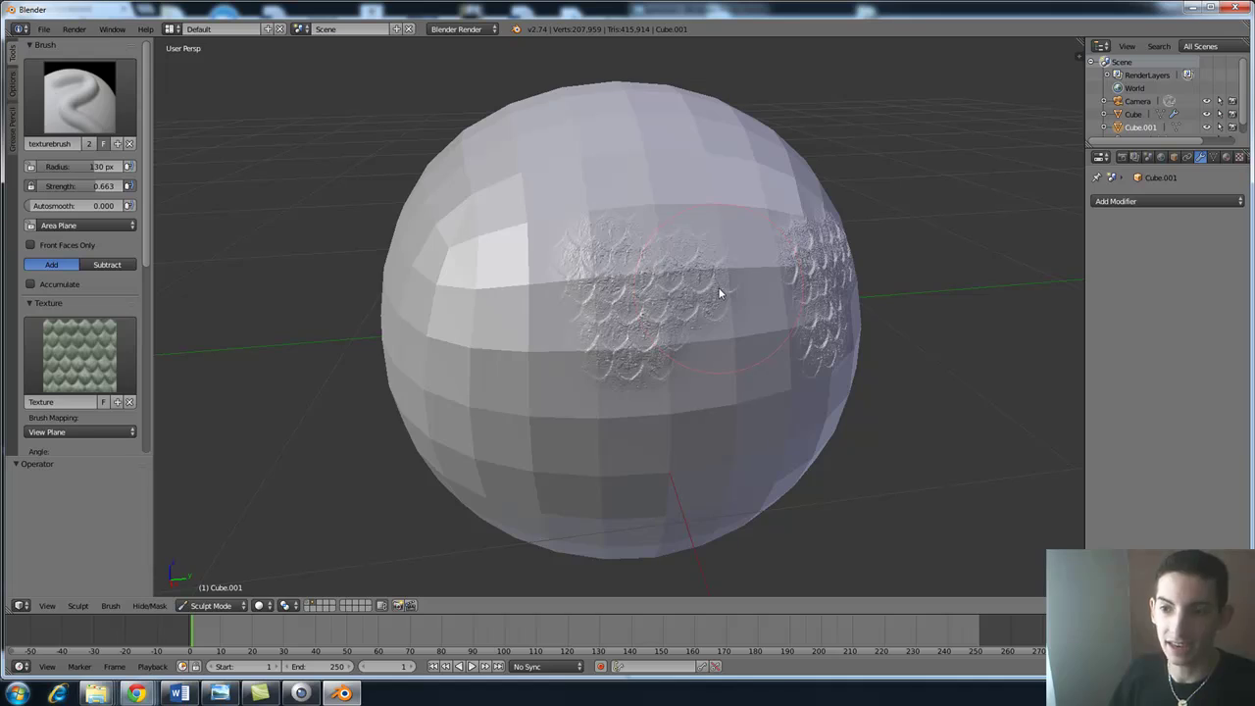
key("z")
scroll(745, 276, "up", 2)
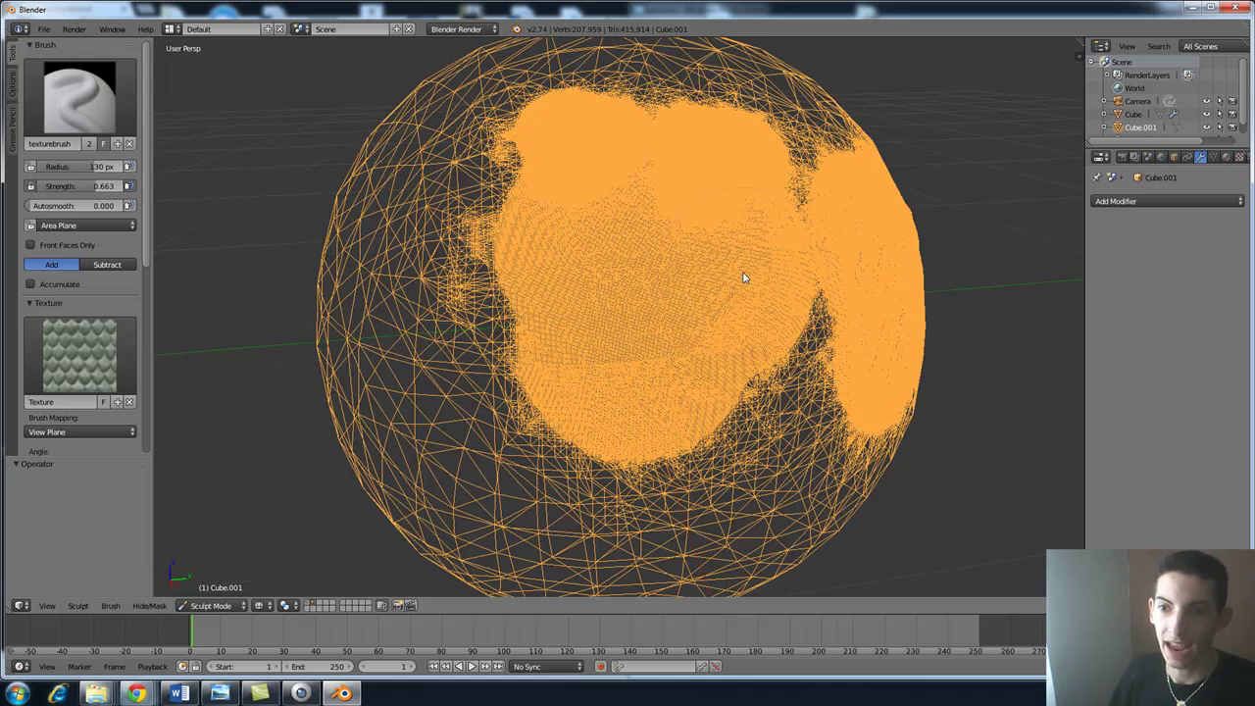
middle_click_drag(768, 277, 748, 286)
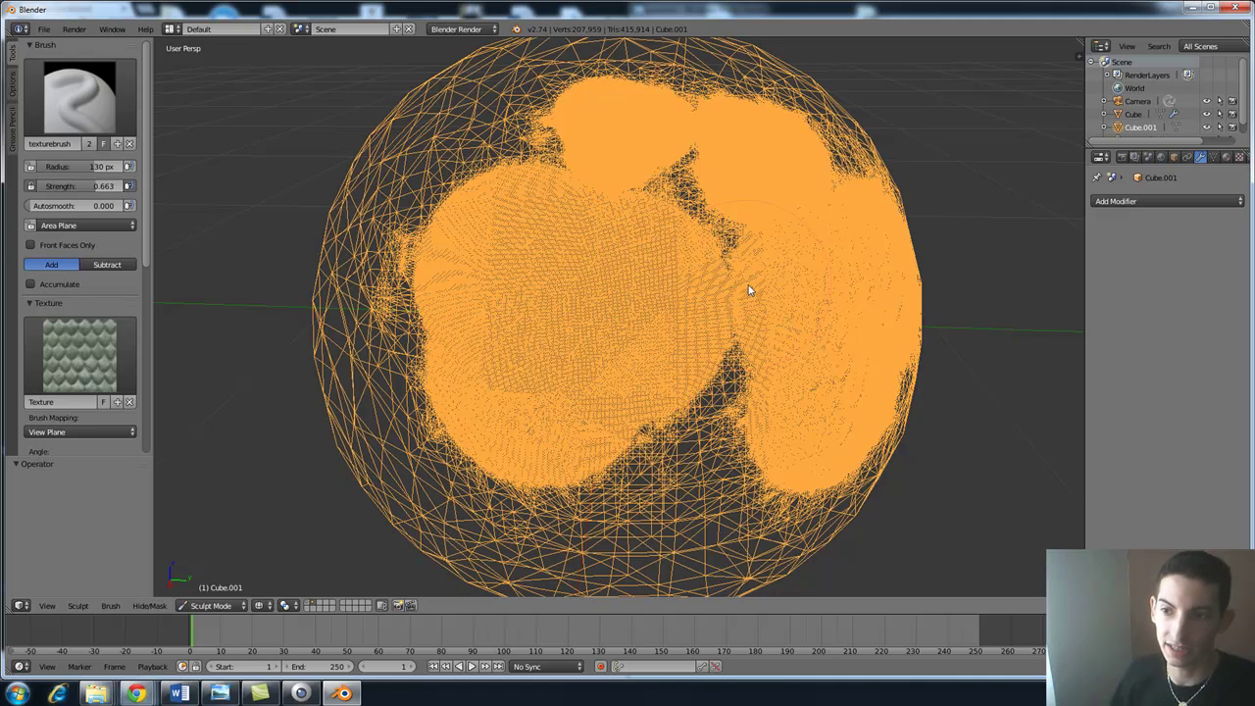
key("z")
mouse_move(805, 337)
middle_mouse_down()
mouse_move(827, 323)
mouse_move(809, 323)
middle_mouse_up()
key("z")
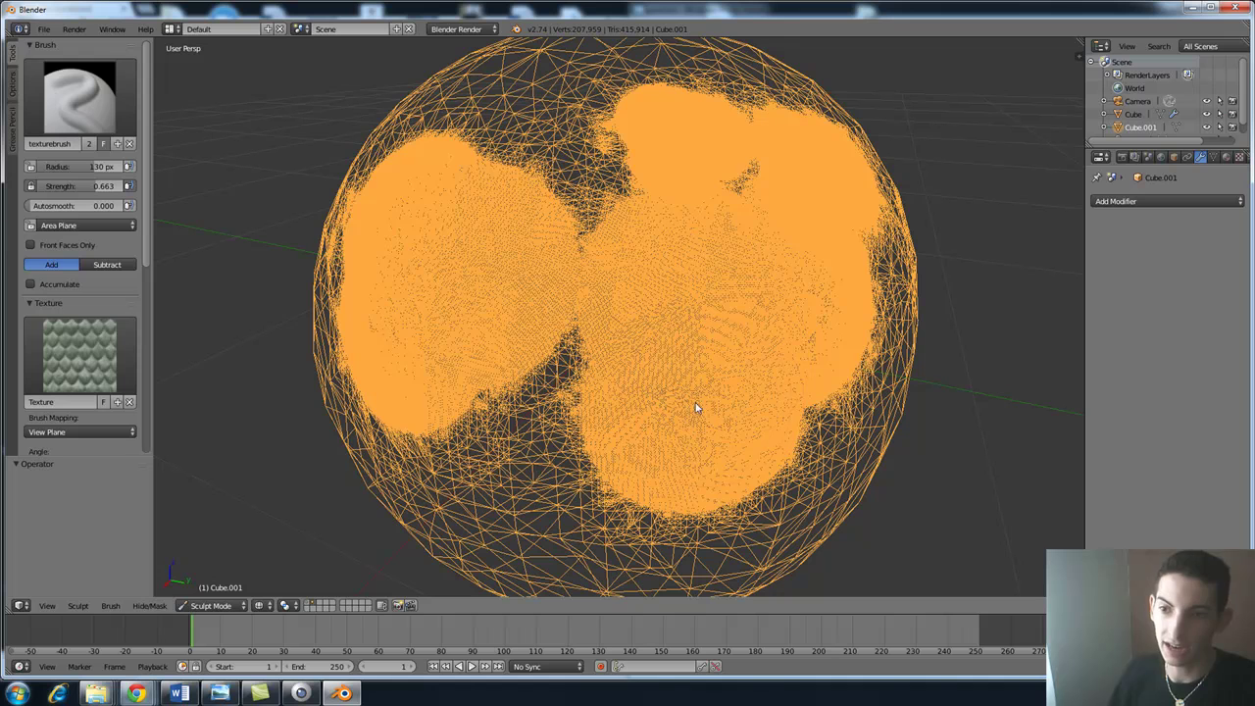
Step: Return to solid shading and show the texture properties with Various0700_2_5.jpg loaded
key("z")
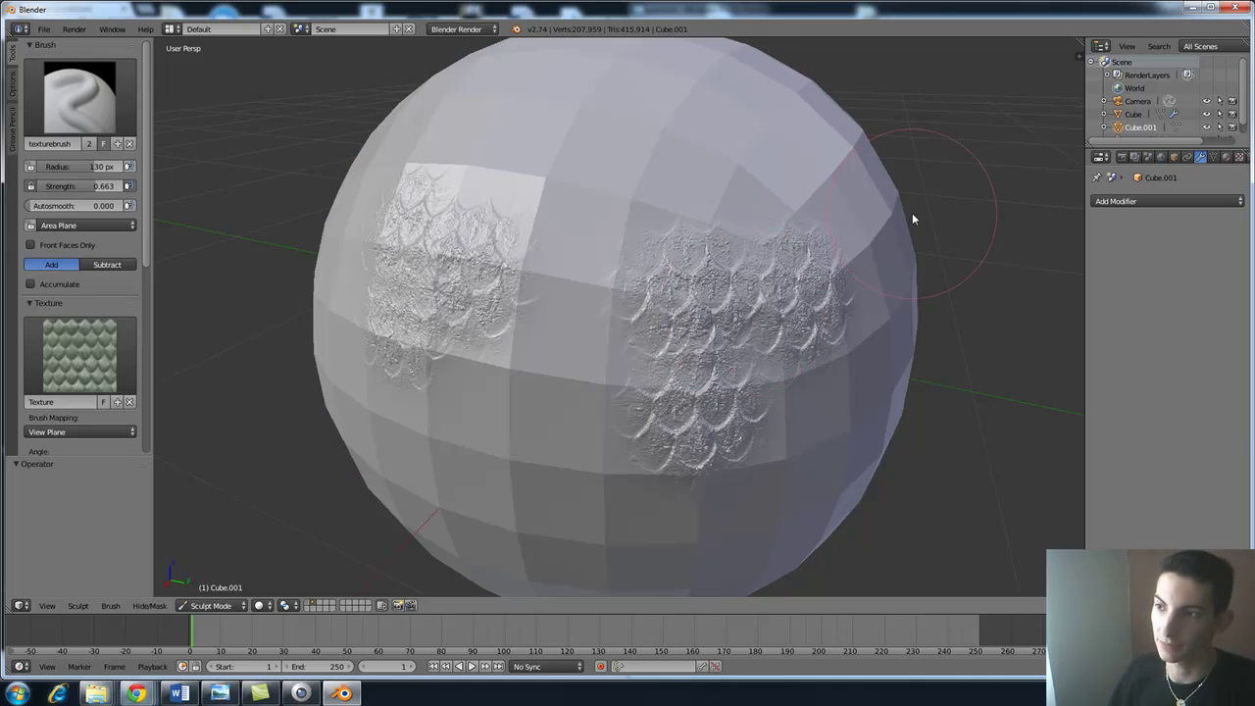
left_click(1240, 158)
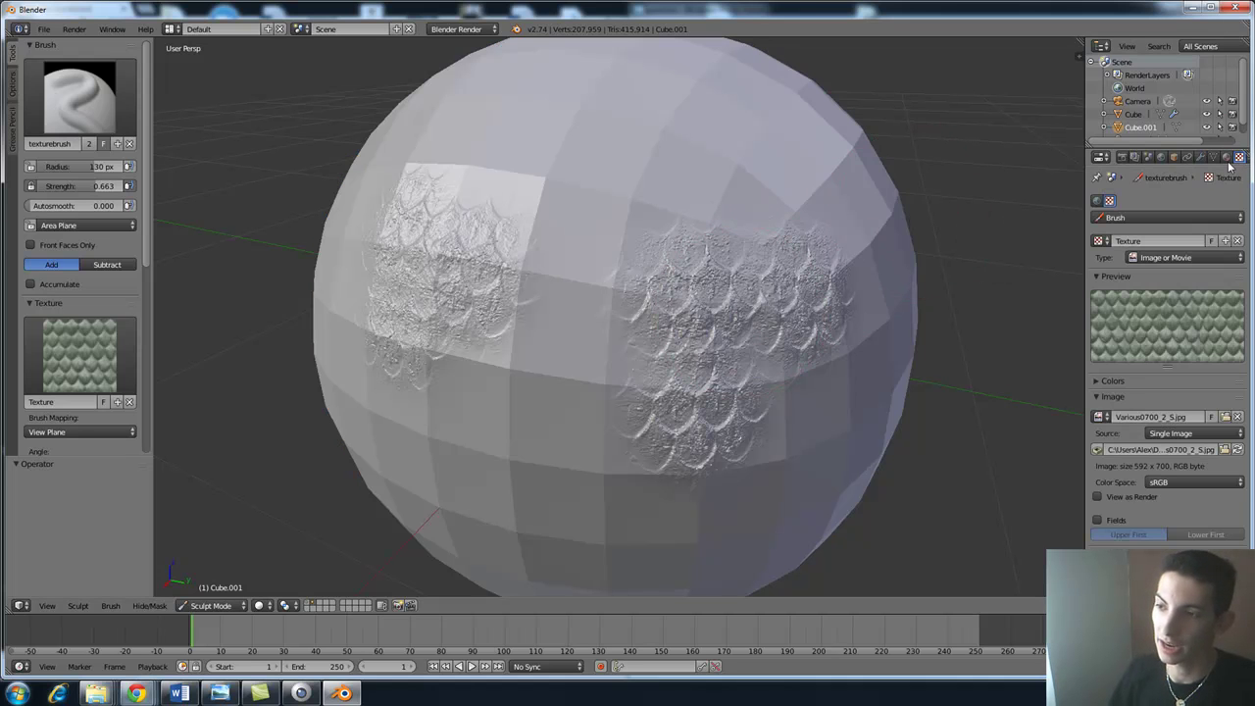